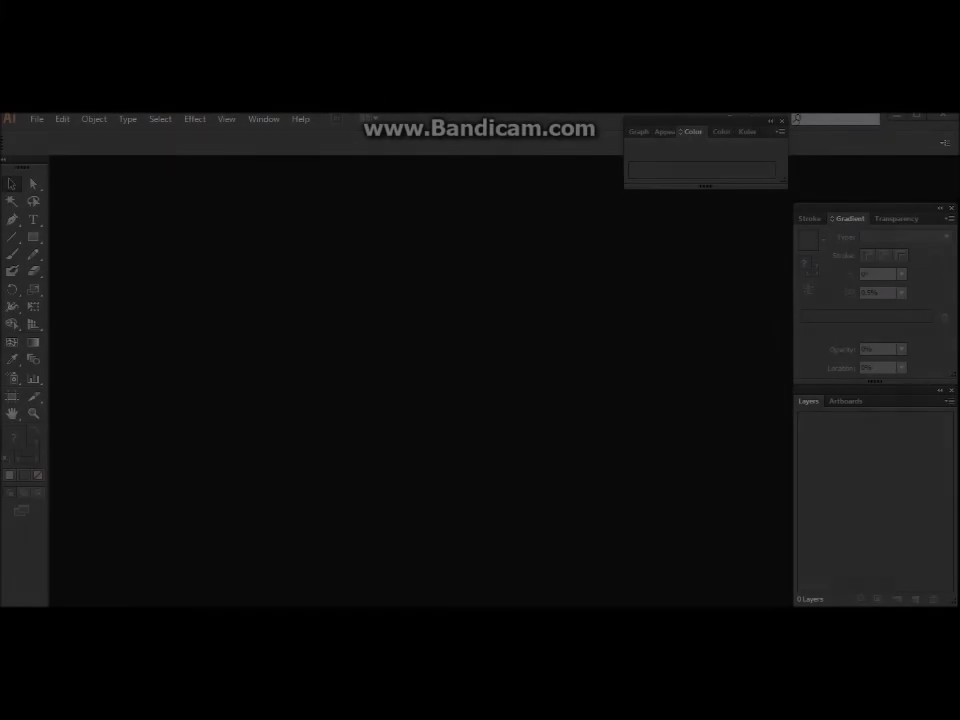
- Create a new 590 × 590 px document with a blank artboard
click(37, 120)
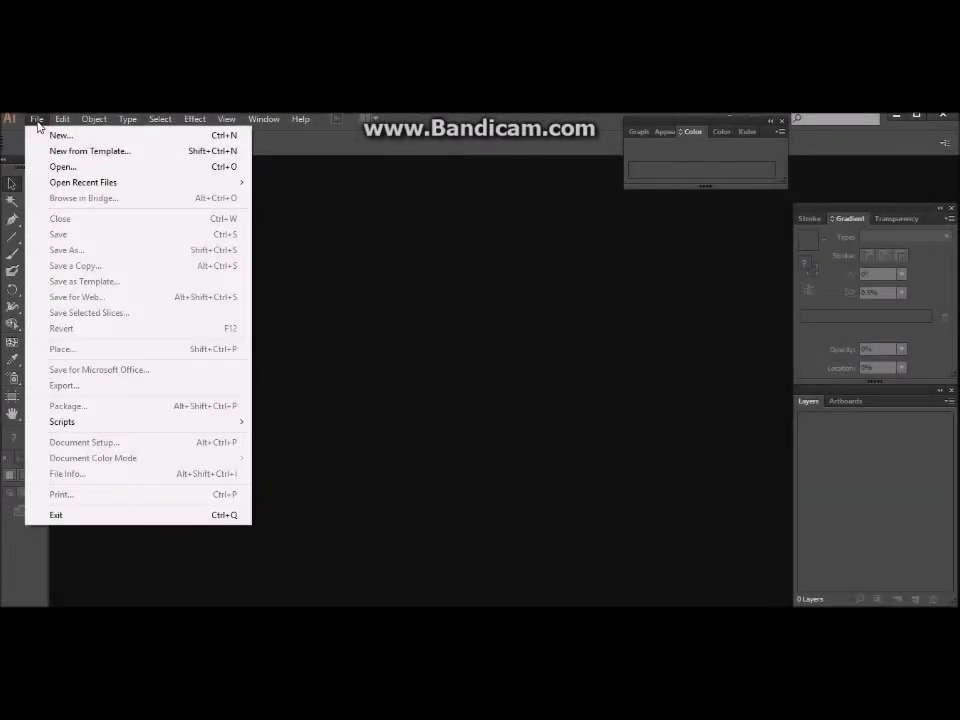
click(67, 140)
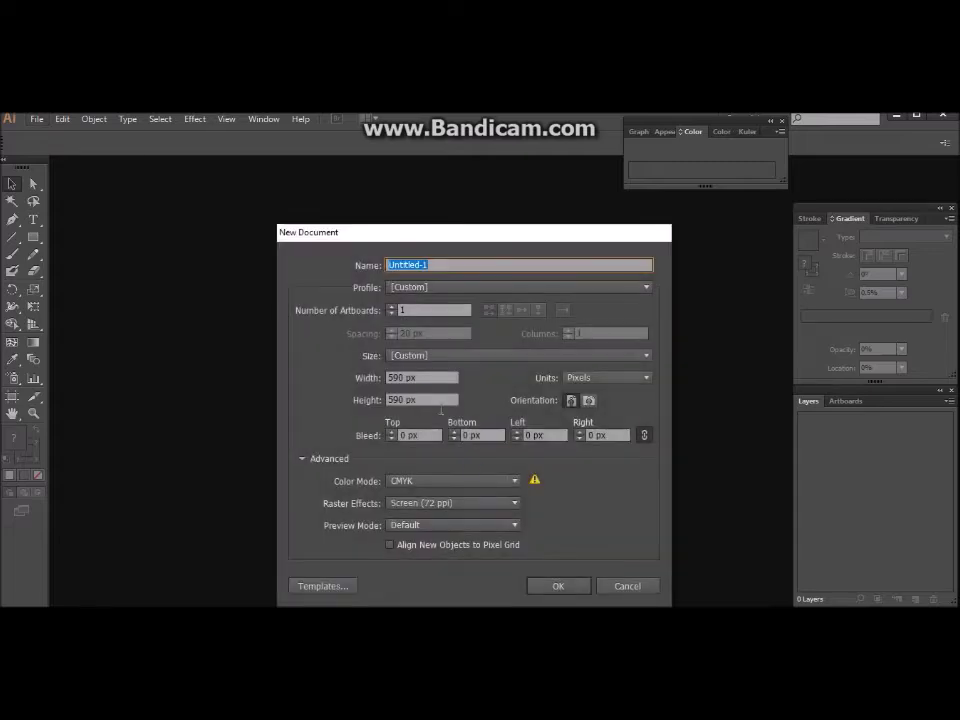
click(557, 588)
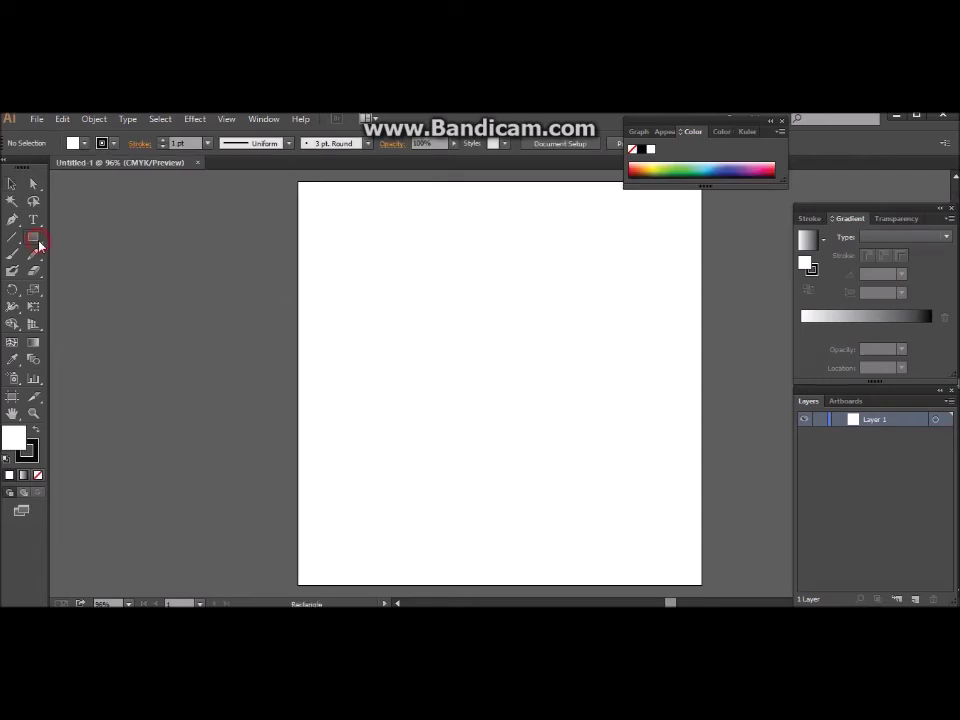
- Draw a circle near the artboard centre with the Ellipse tool
drag(33, 237, 87, 276)
click(87, 276)
drag(434, 277, 594, 461)
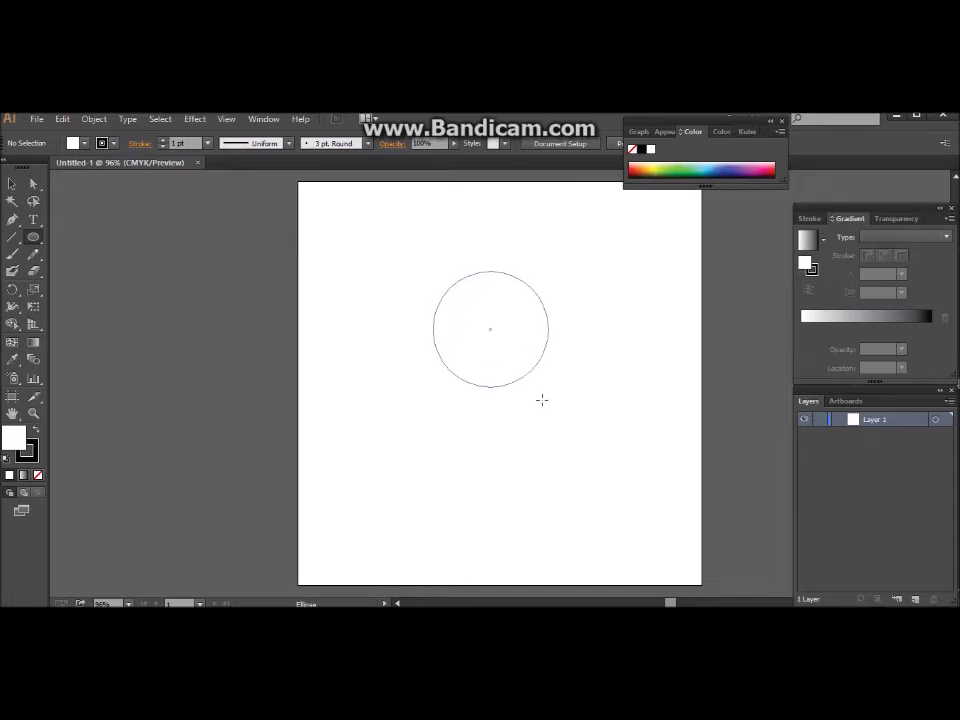
drag(594, 461, 547, 413)
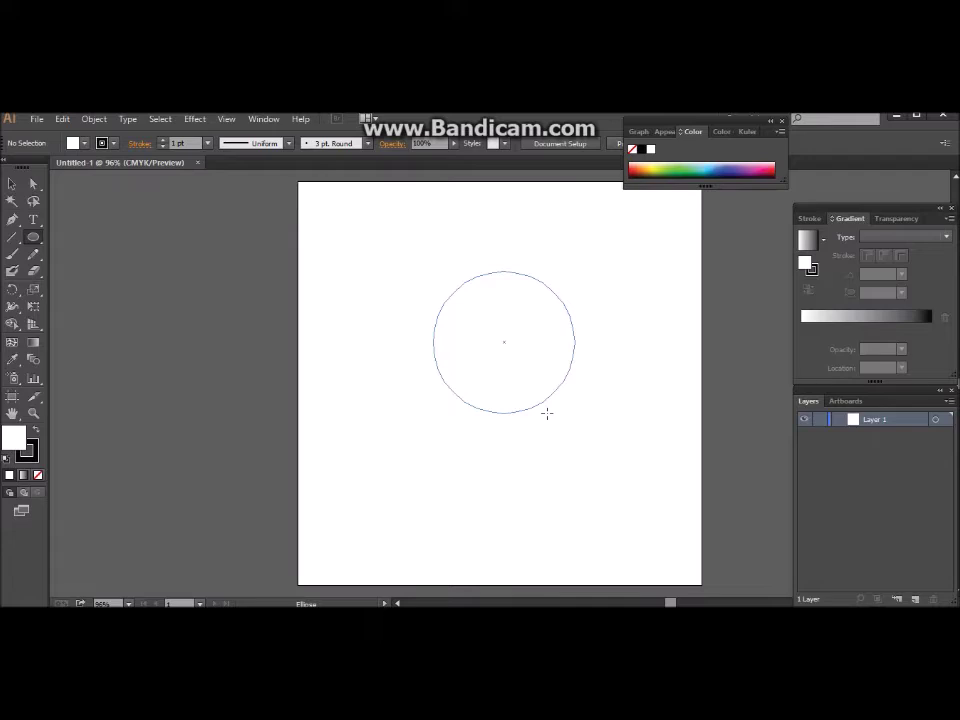
drag(547, 413, 546, 413)
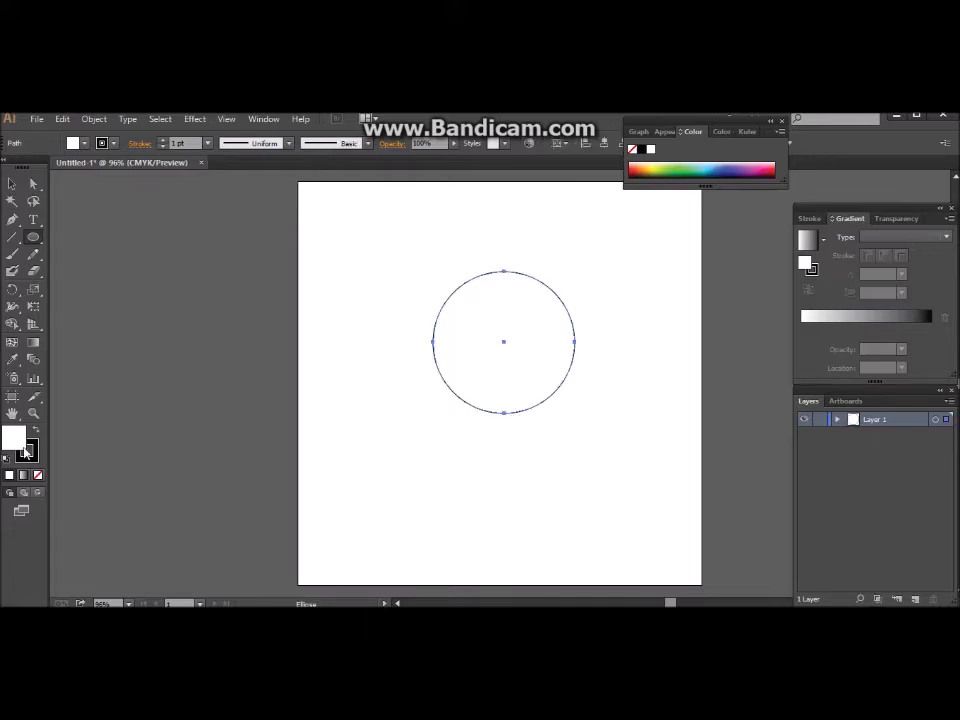
- Give the circle no fill and a thin black stroke
click(37, 474)
click(29, 452)
click(11, 183)
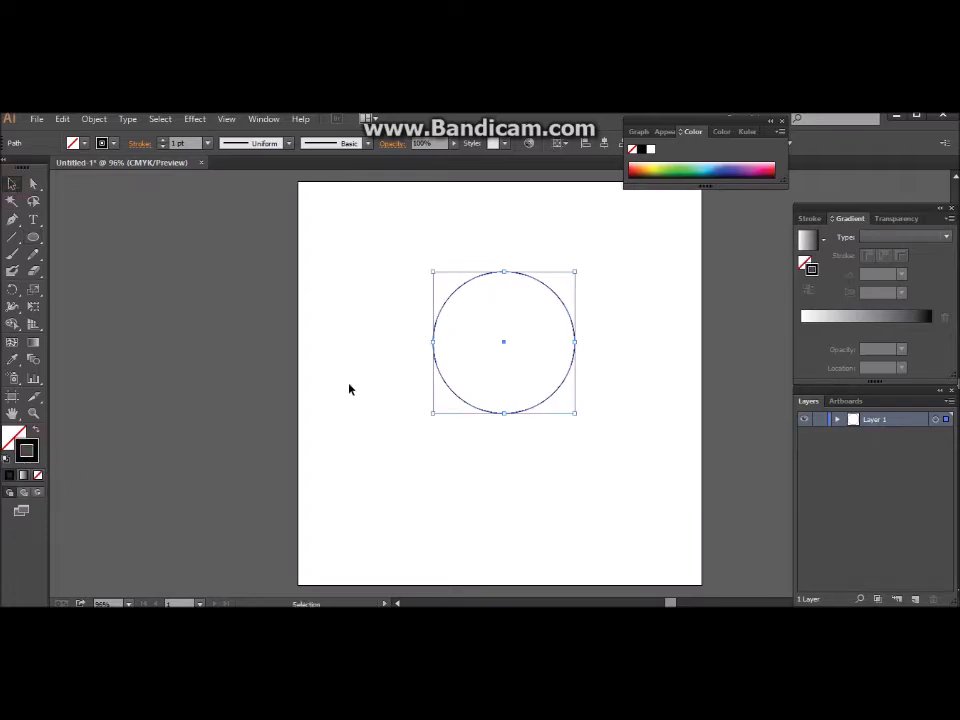
- Move the circle lower and Alt-drag an aligned copy above it
click(504, 344)
drag(504, 344, 505, 385)
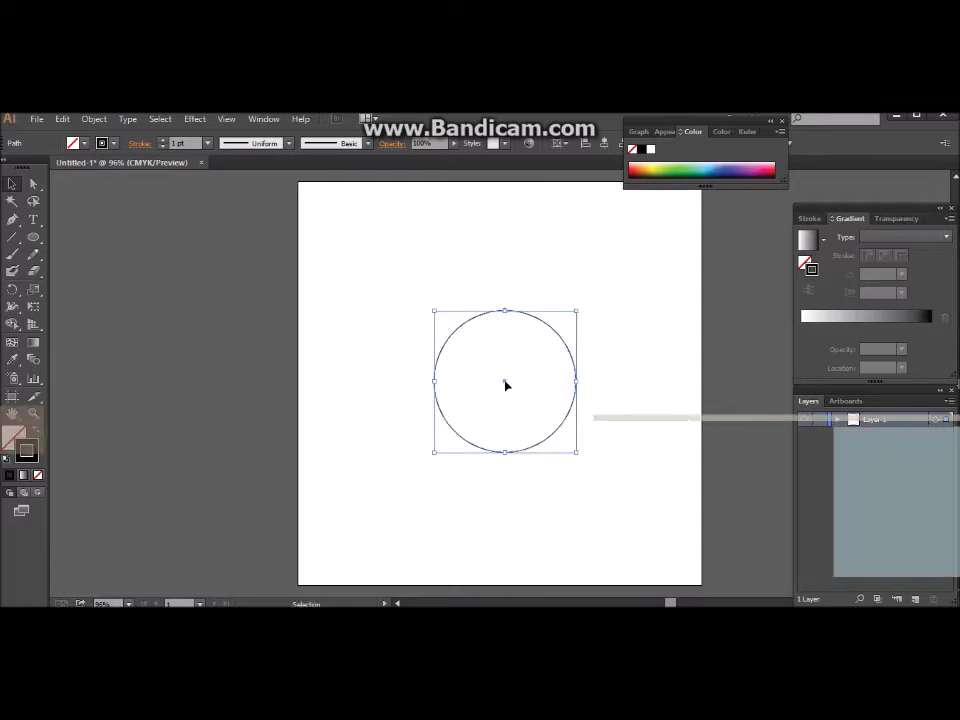
drag(505, 385, 506, 313)
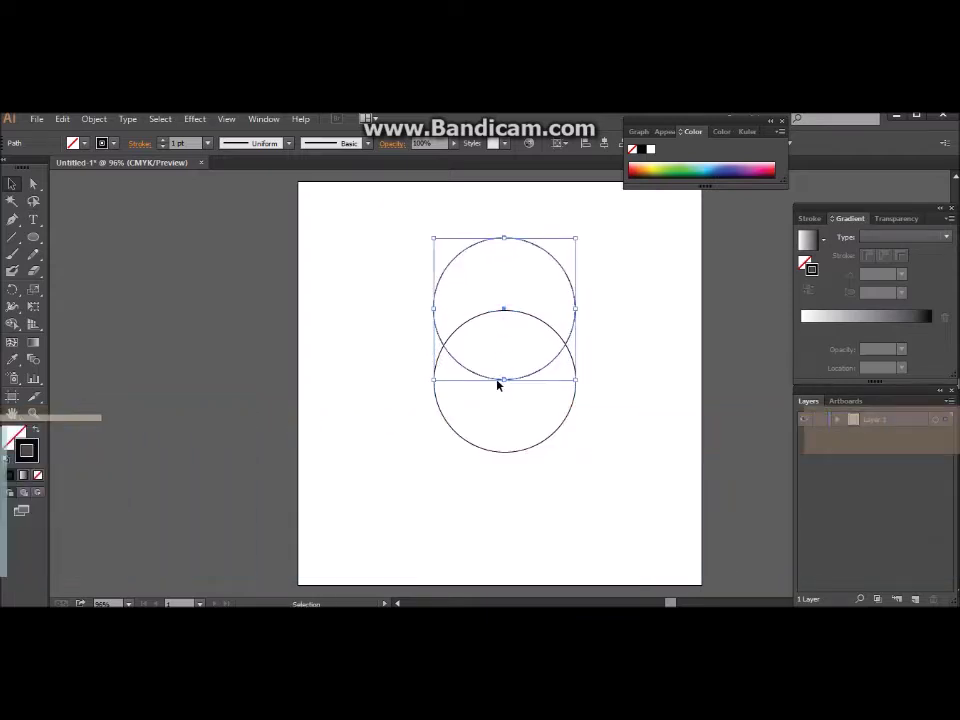
click(505, 312)
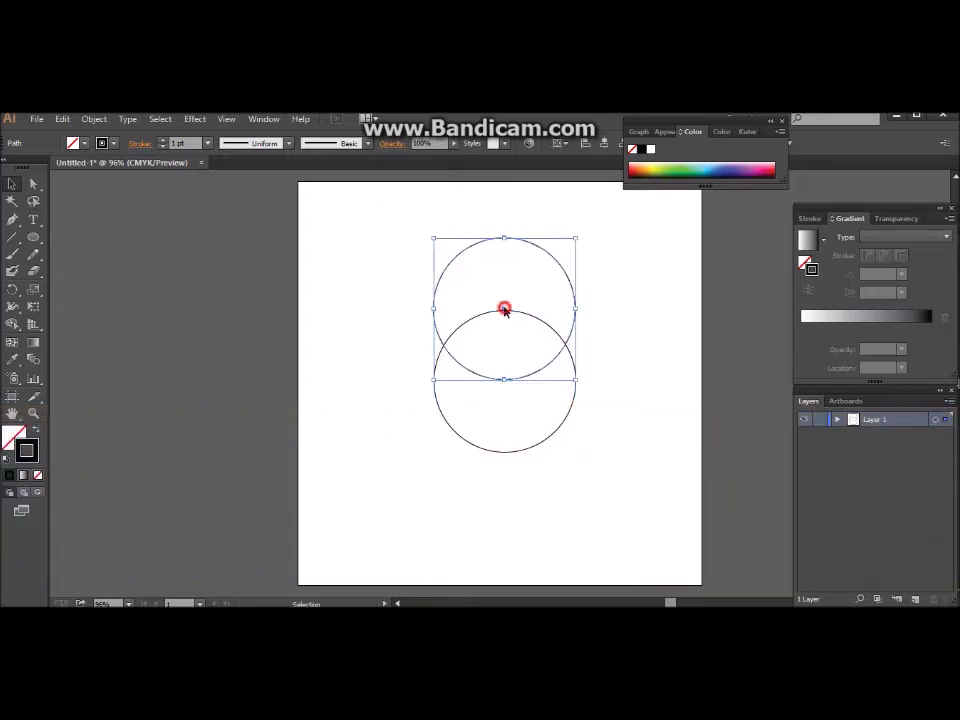
drag(505, 313, 508, 316)
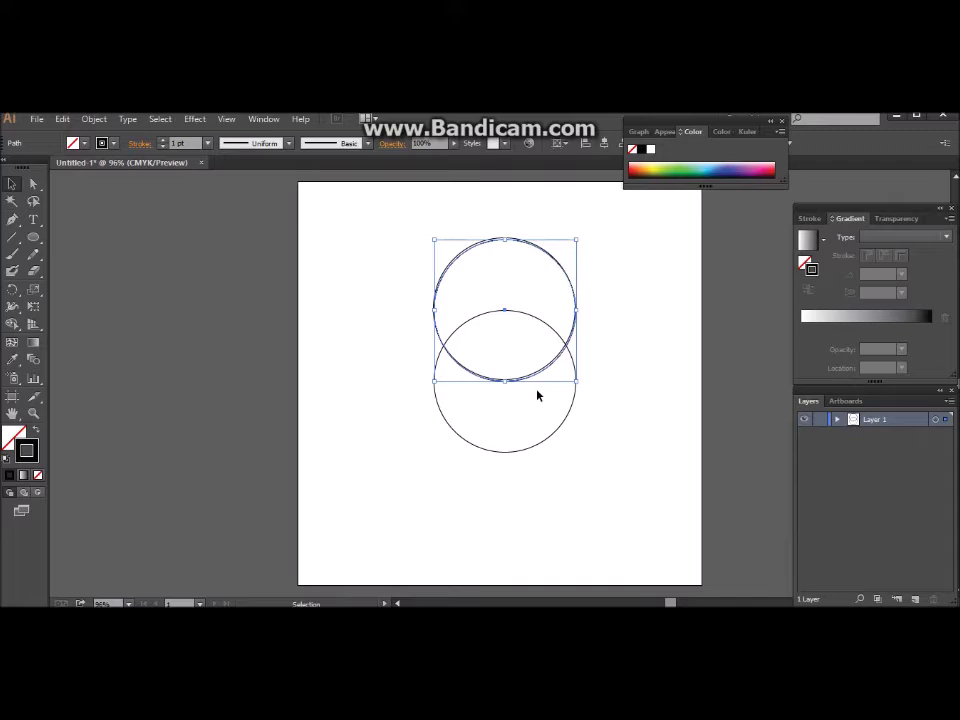
key(Up)
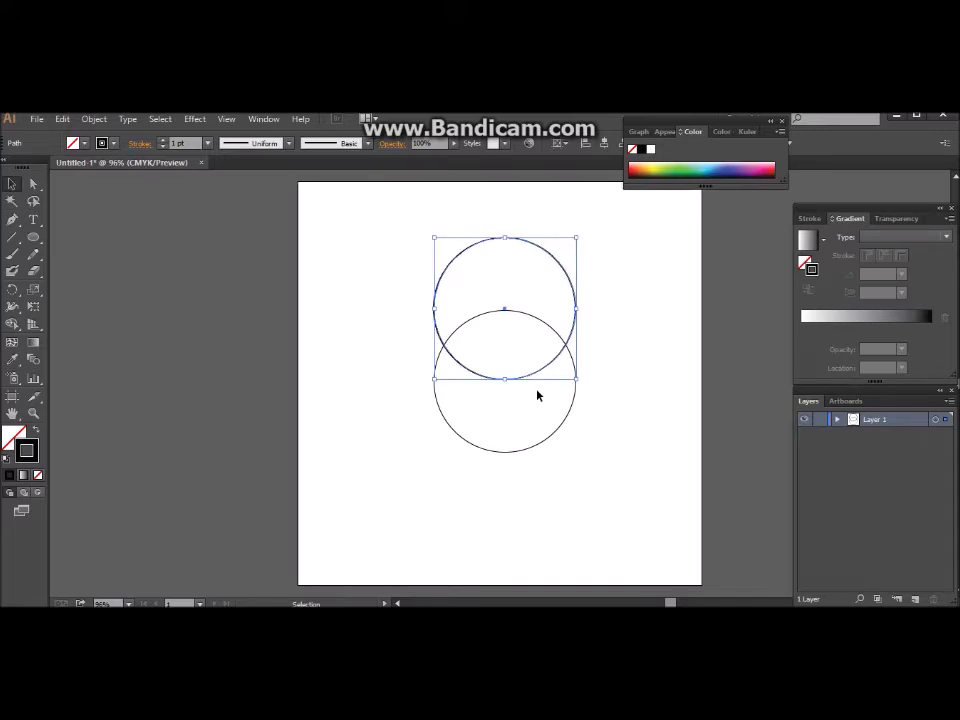
- Add a third circle below, then duplicate one to the right of centre
drag(505, 313, 505, 455)
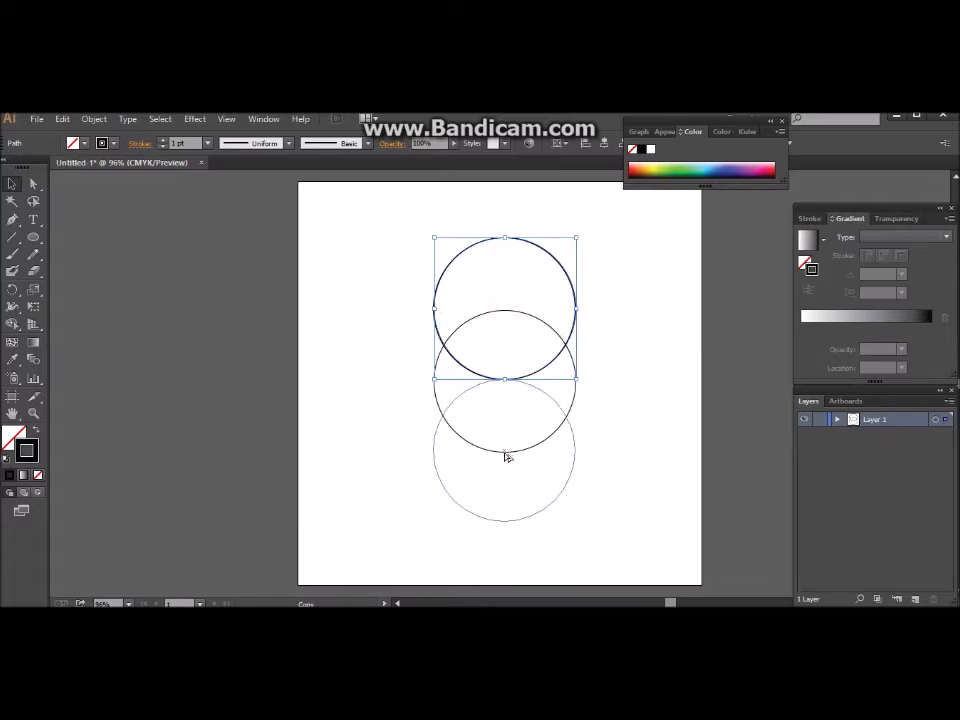
drag(506, 456, 505, 453)
click(616, 463)
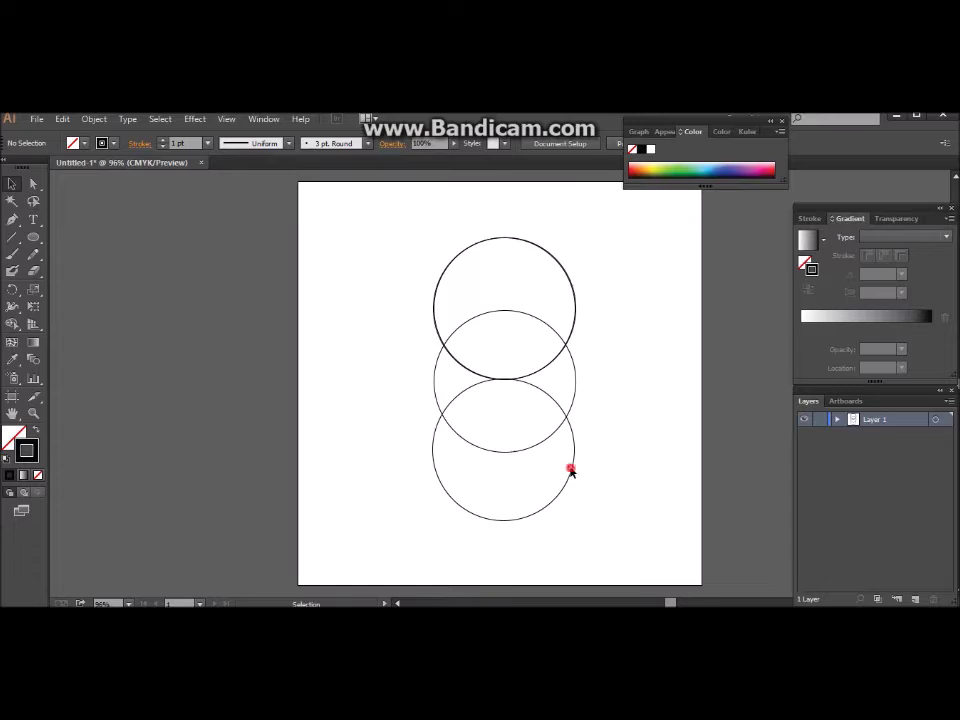
click(571, 470)
mouse_move(505, 453)
mouse_down()
mouse_move(577, 383)
mouse_move(436, 382)
mouse_up()
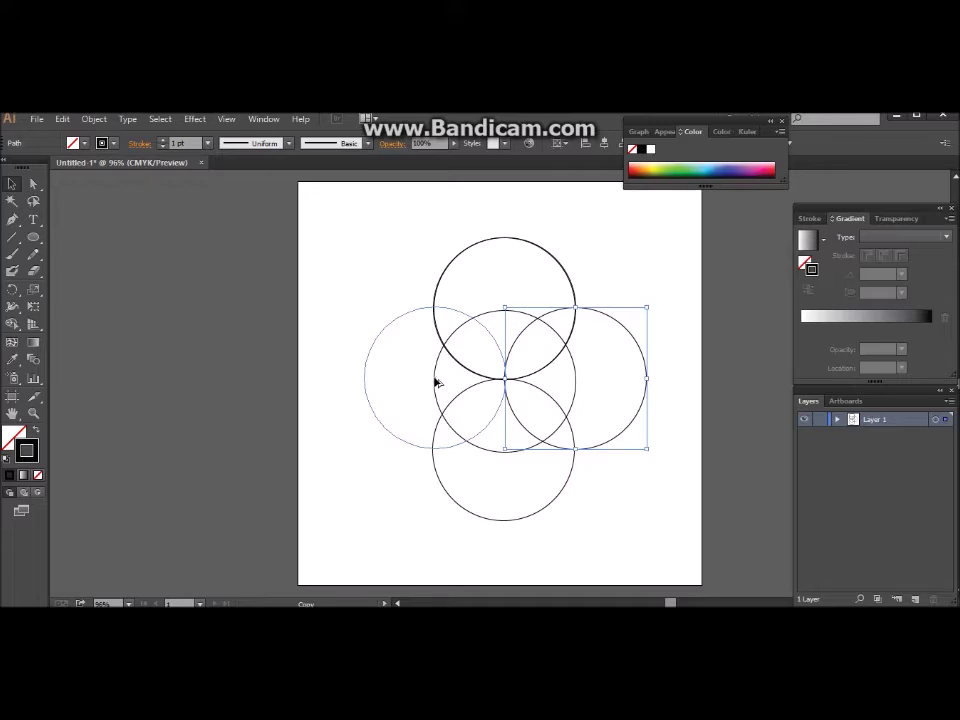
- Place a circle copy left of the middle one and delete the stray extra copy
drag(436, 382, 436, 382)
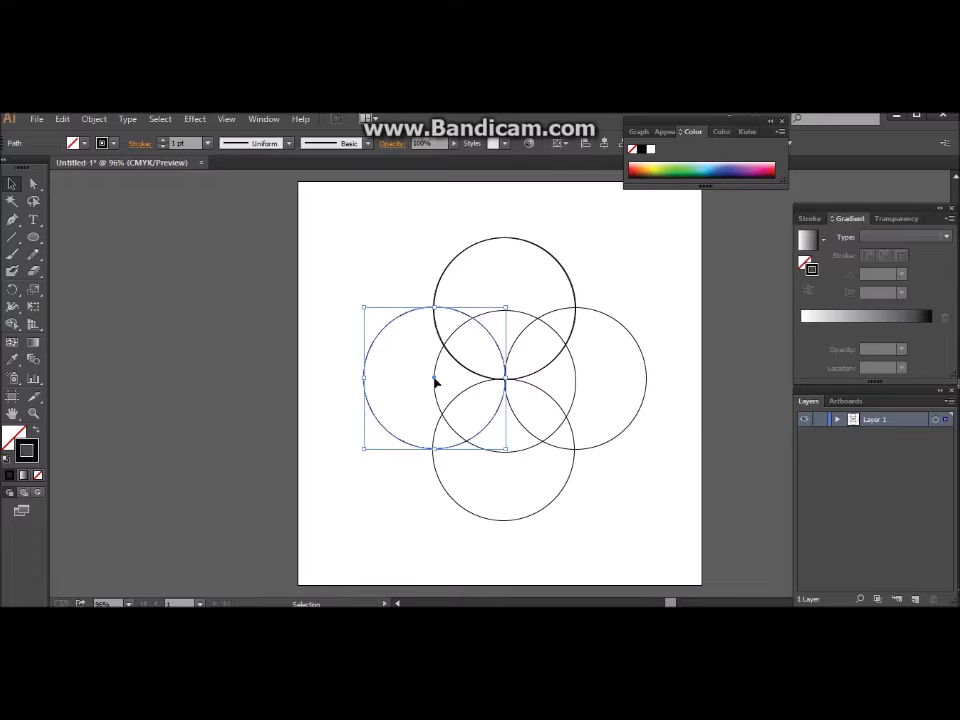
click(435, 381)
mouse_move(436, 382)
mouse_down()
mouse_move(509, 366)
mouse_move(512, 300)
mouse_up()
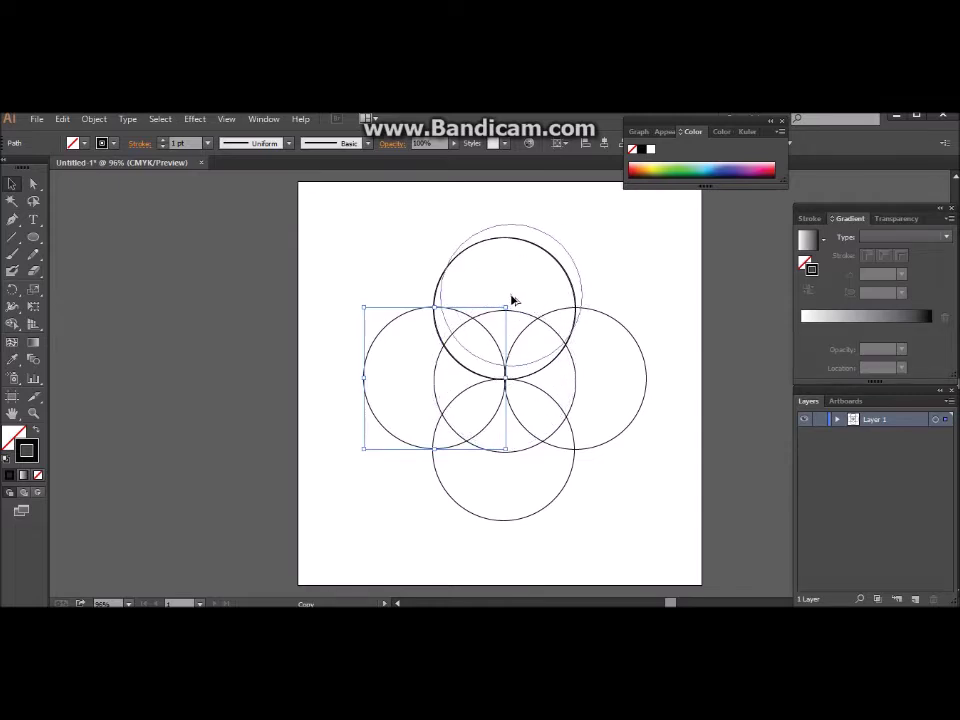
drag(512, 300, 336, 230)
key(Delete)
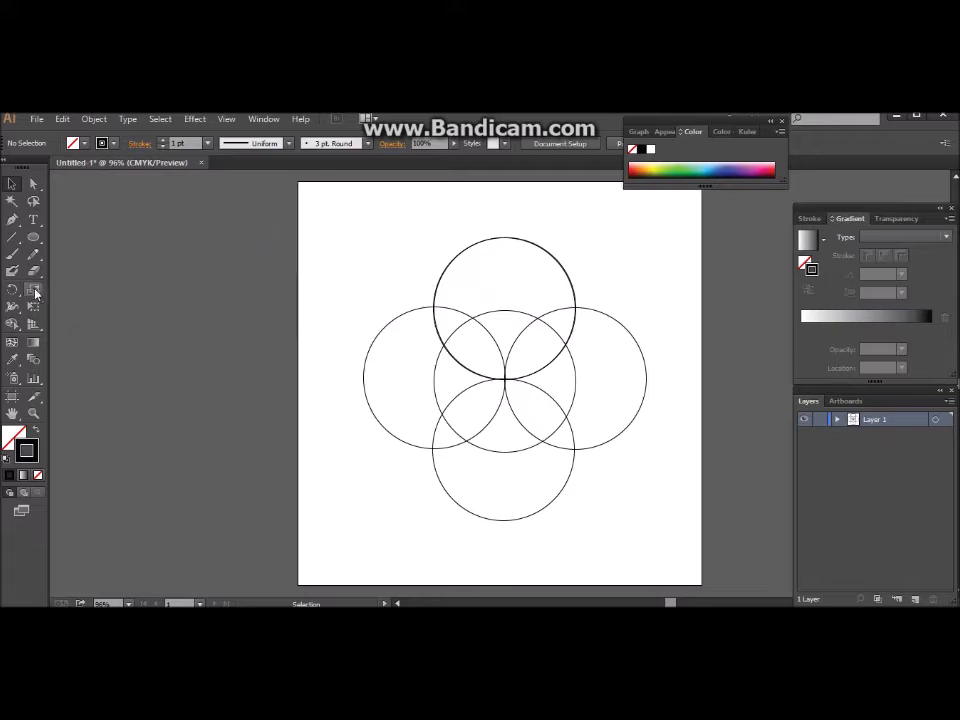
- Select all five circles and Shape Builder-merge the top and right circle regions
drag(348, 230, 679, 551)
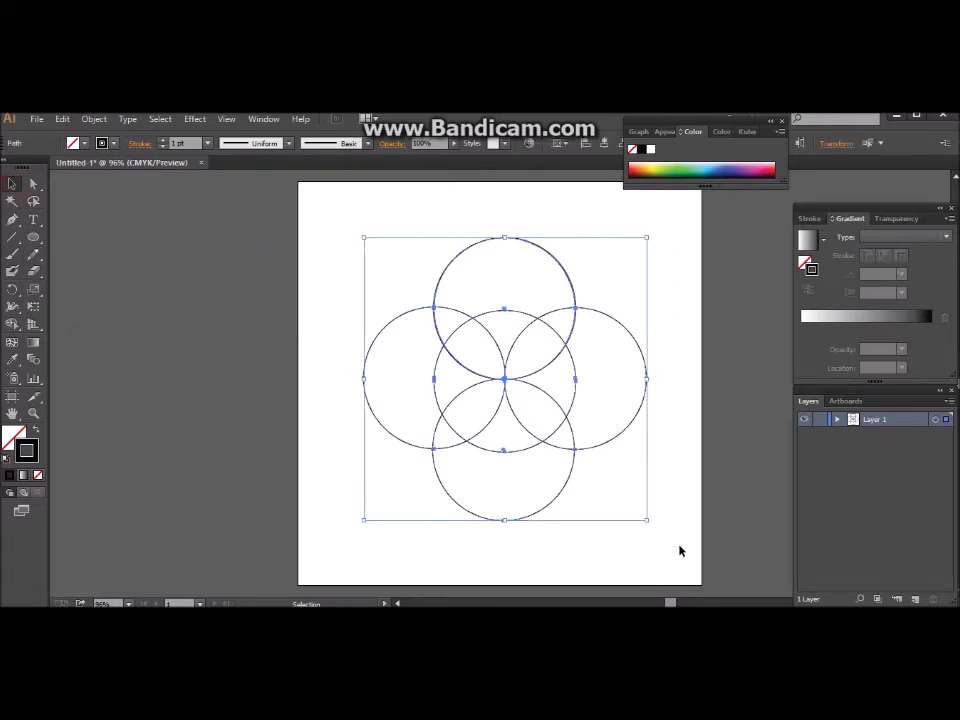
drag(12, 323, 74, 332)
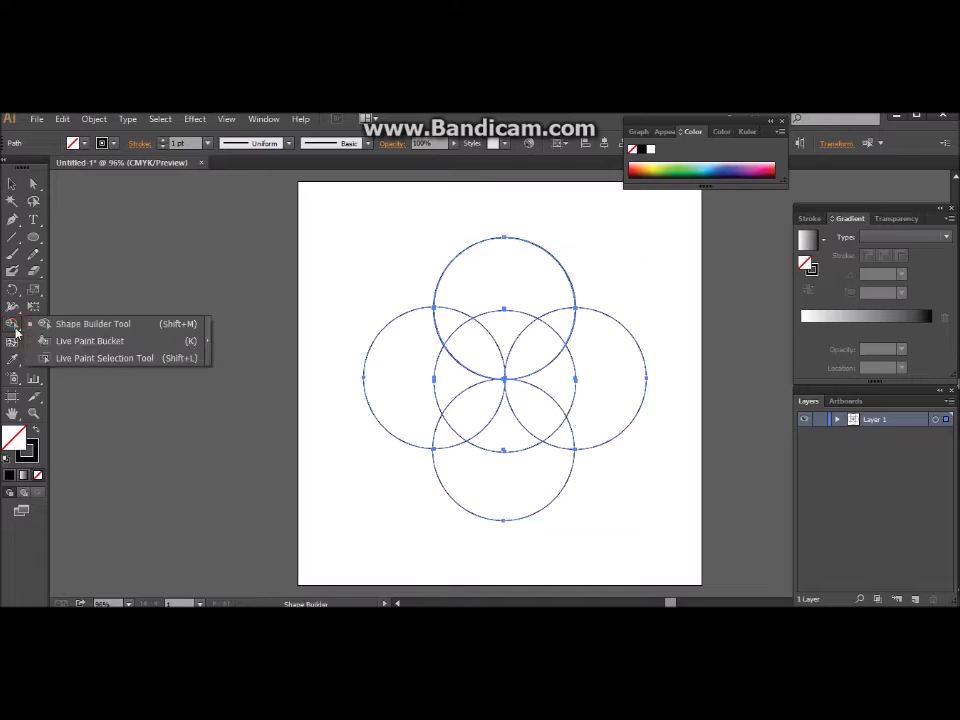
click(82, 330)
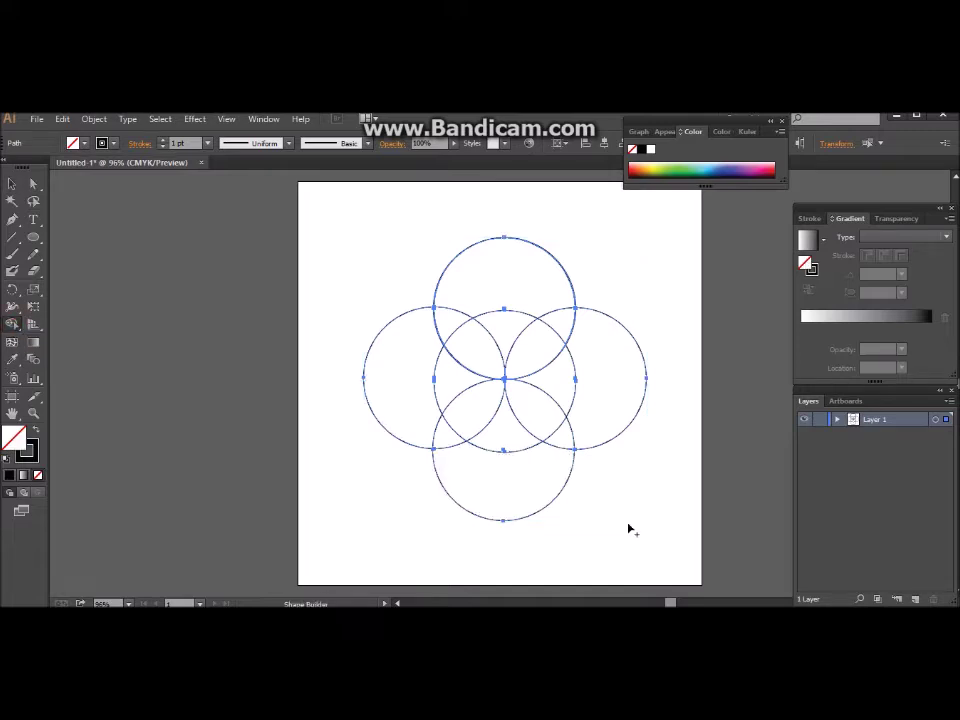
click(432, 217)
drag(508, 216, 504, 340)
drag(668, 412, 551, 398)
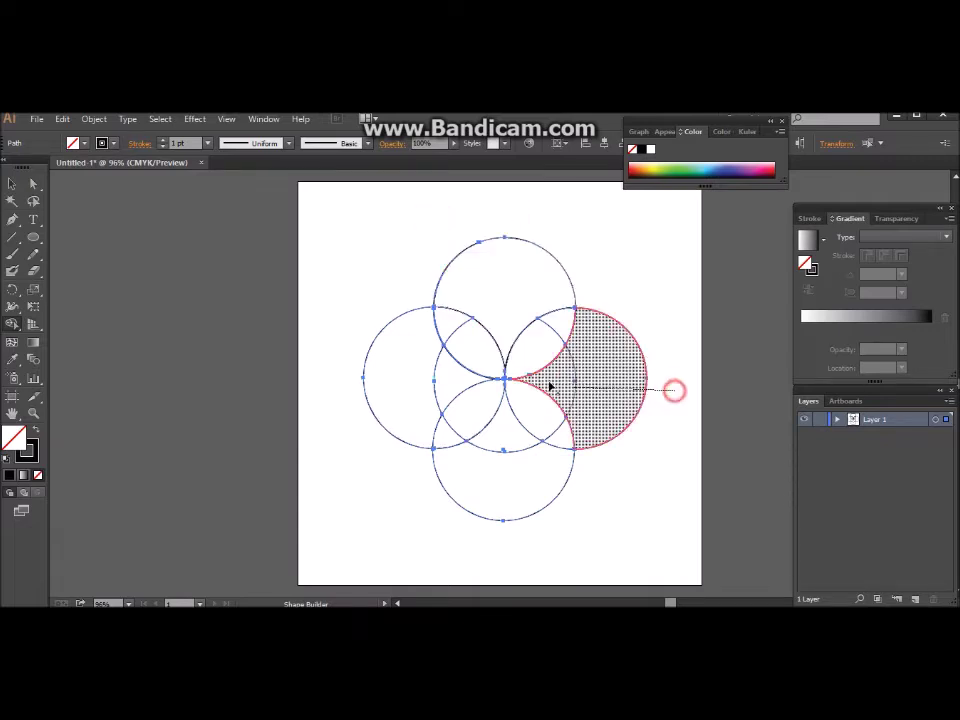
drag(504, 541, 515, 428)
- Merge the bottom and left circle regions and separate the lens pieces
drag(332, 357, 450, 376)
click(467, 338)
click(541, 341)
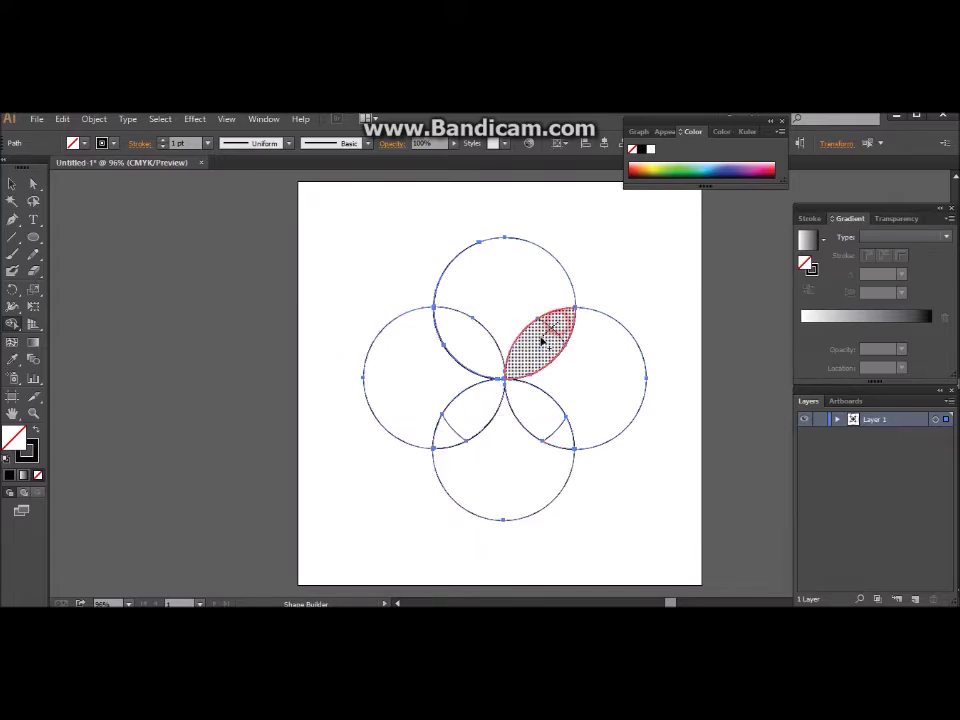
click(556, 430)
click(447, 432)
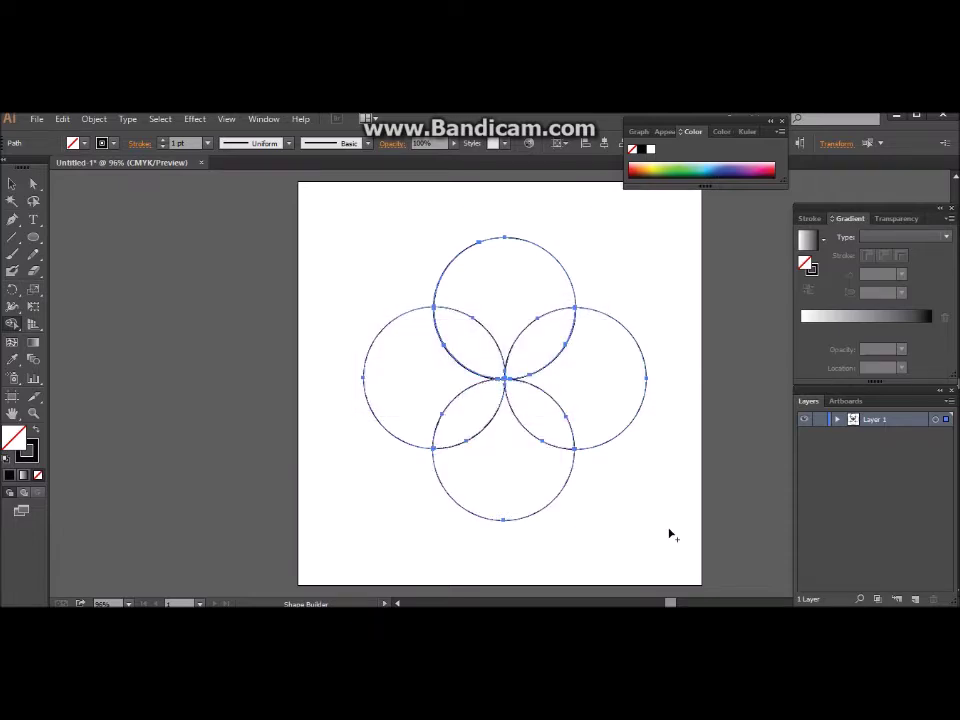
click(12, 184)
click(339, 280)
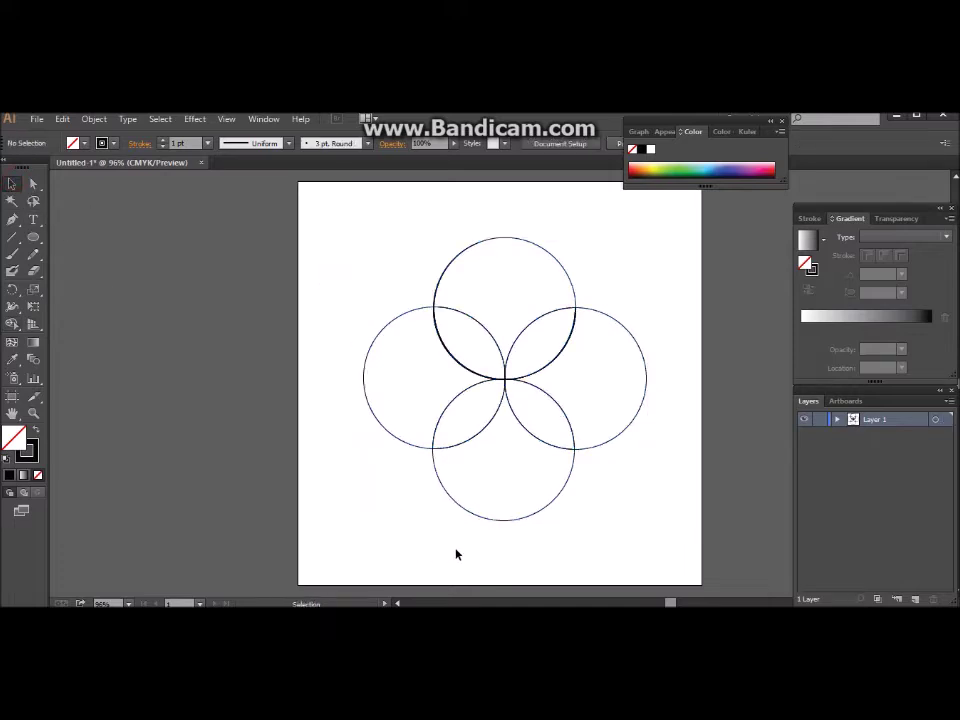
- Draw a small circle at the centre intersection, then select all shapes
click(33, 237)
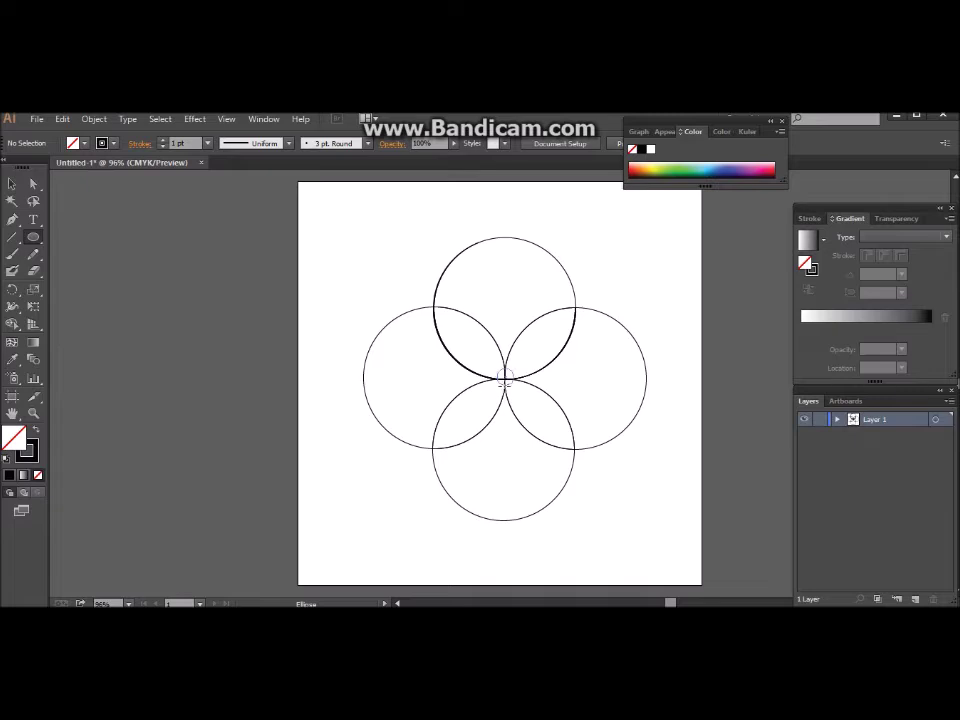
drag(498, 369, 513, 384)
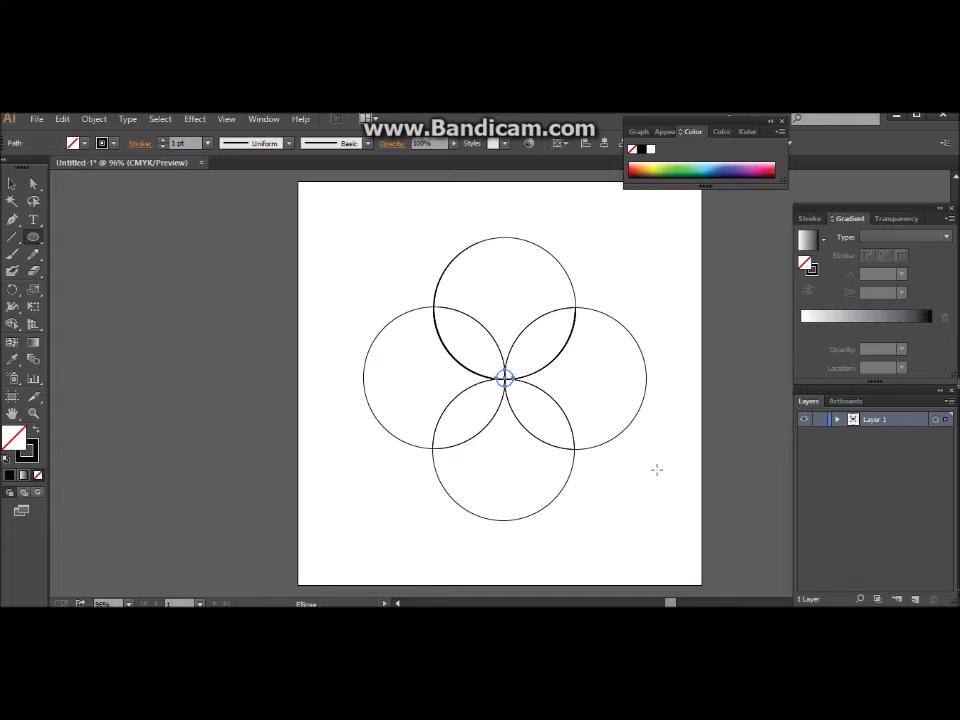
click(12, 184)
click(347, 294)
mouse_move(343, 252)
mouse_down()
mouse_move(598, 525)
mouse_move(648, 530)
mouse_up()
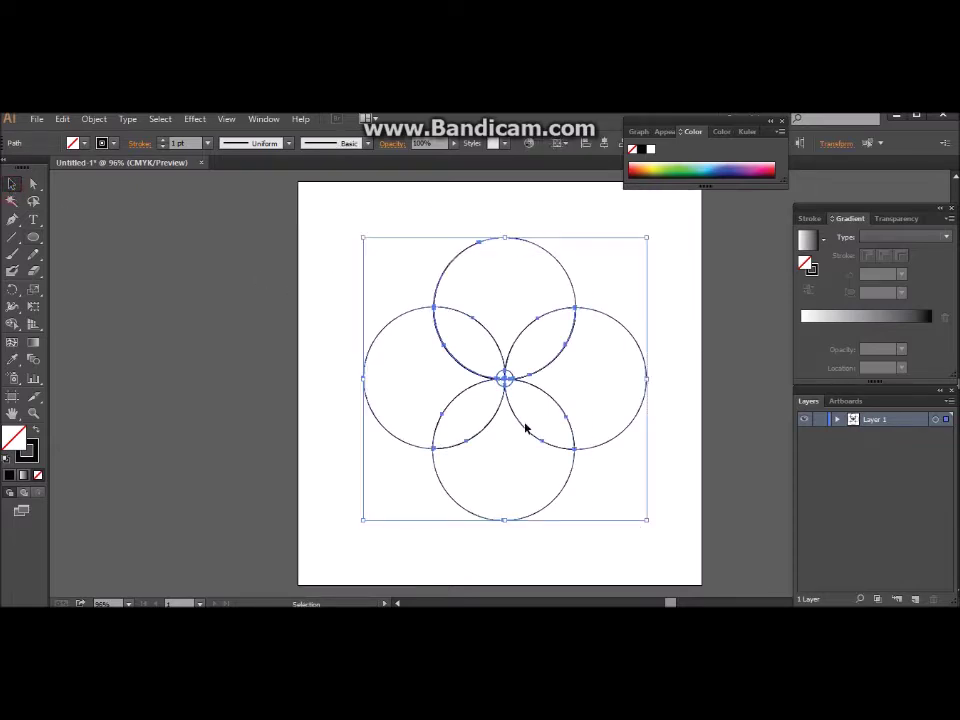
- Join both halves of the small centre circle into one shape with Shape Builder
alt+scroll(525, 428, up, 3)
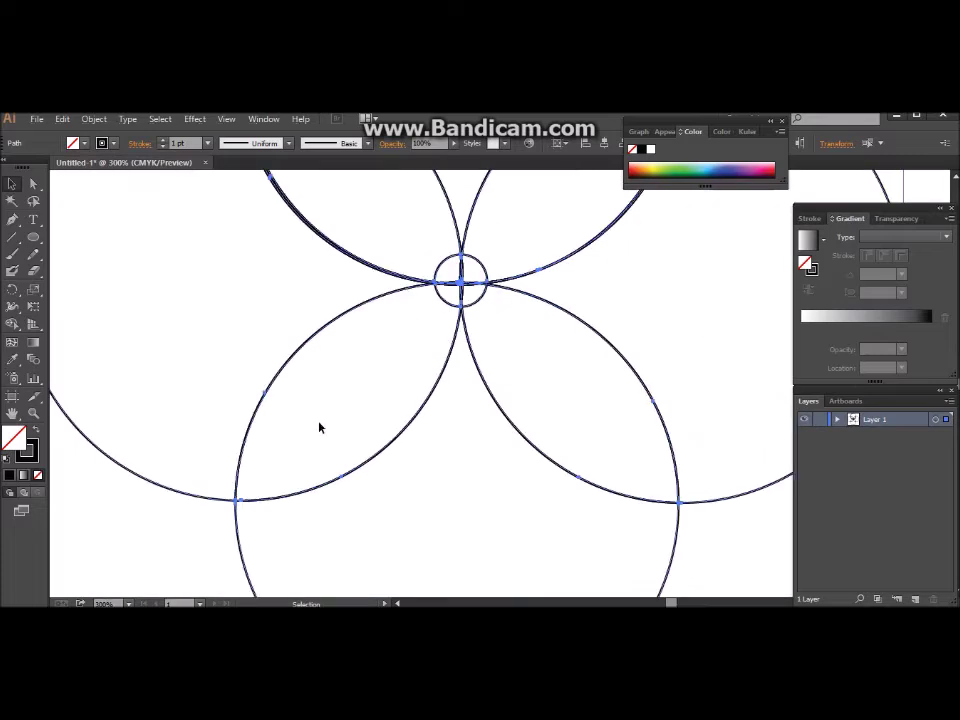
click(12, 324)
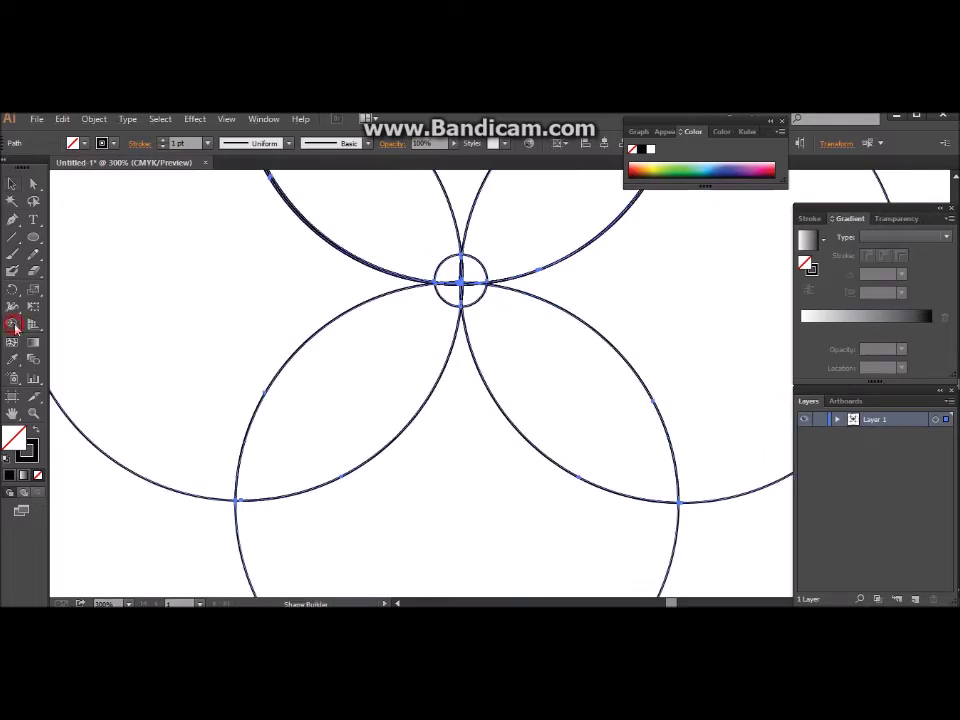
click(452, 290)
click(472, 290)
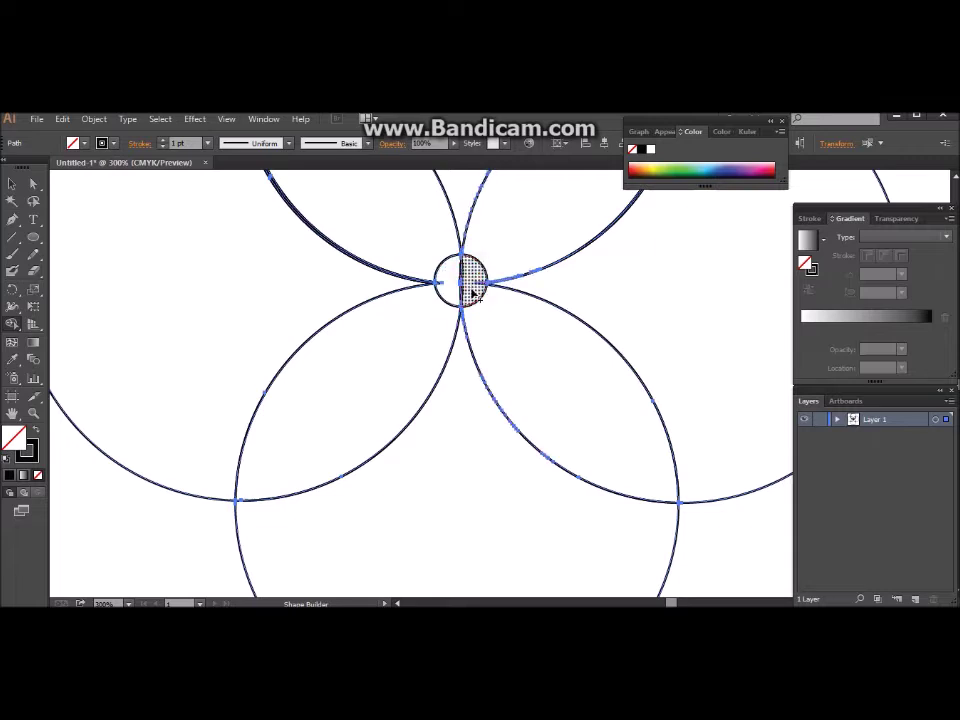
drag(470, 287, 454, 281)
click(466, 274)
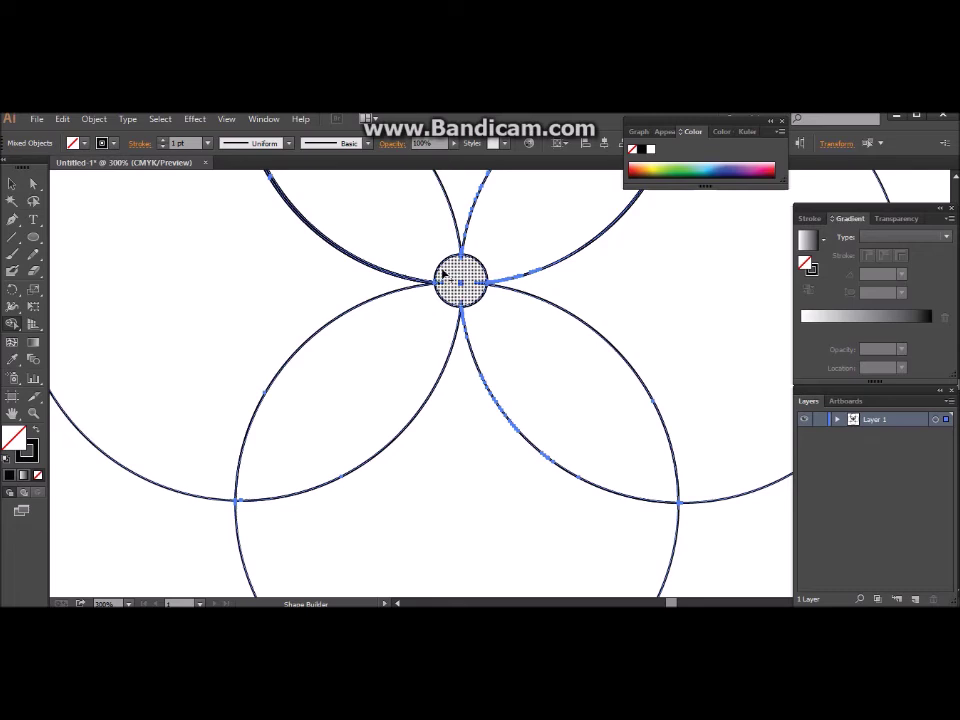
click(477, 272)
click(455, 262)
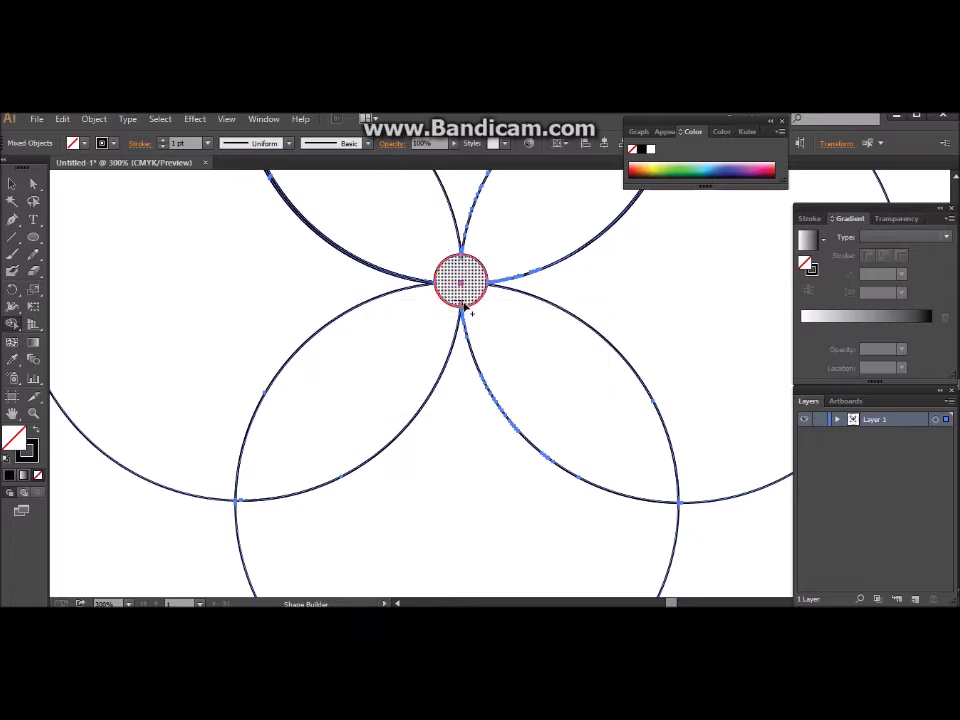
click(462, 304)
alt+scroll(476, 321, down, 4)
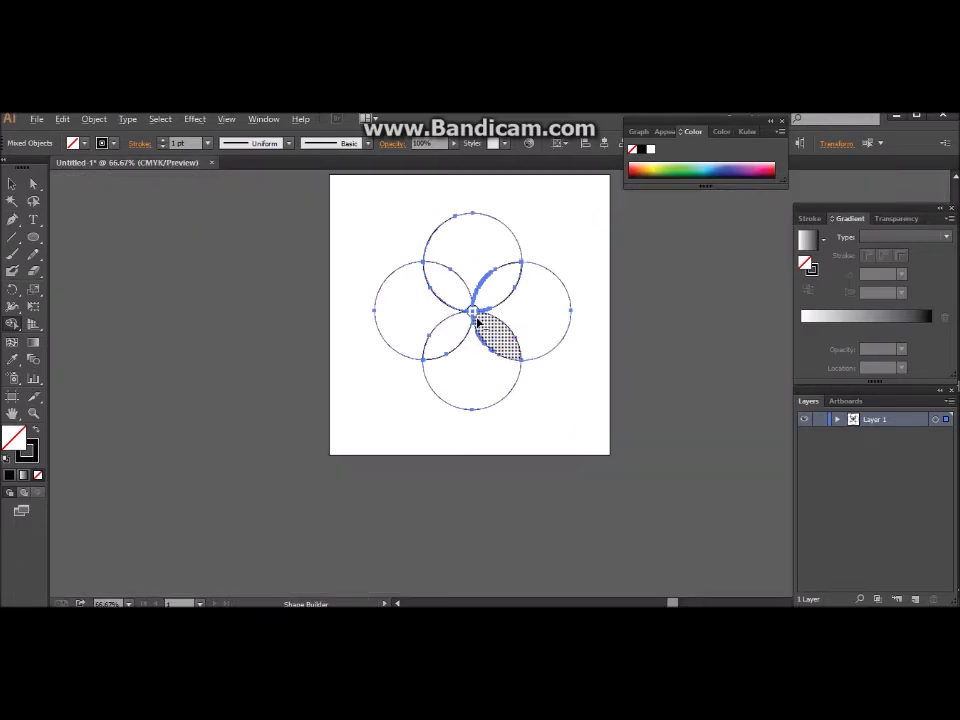
scroll(500, 385, down, 1)
click(558, 410)
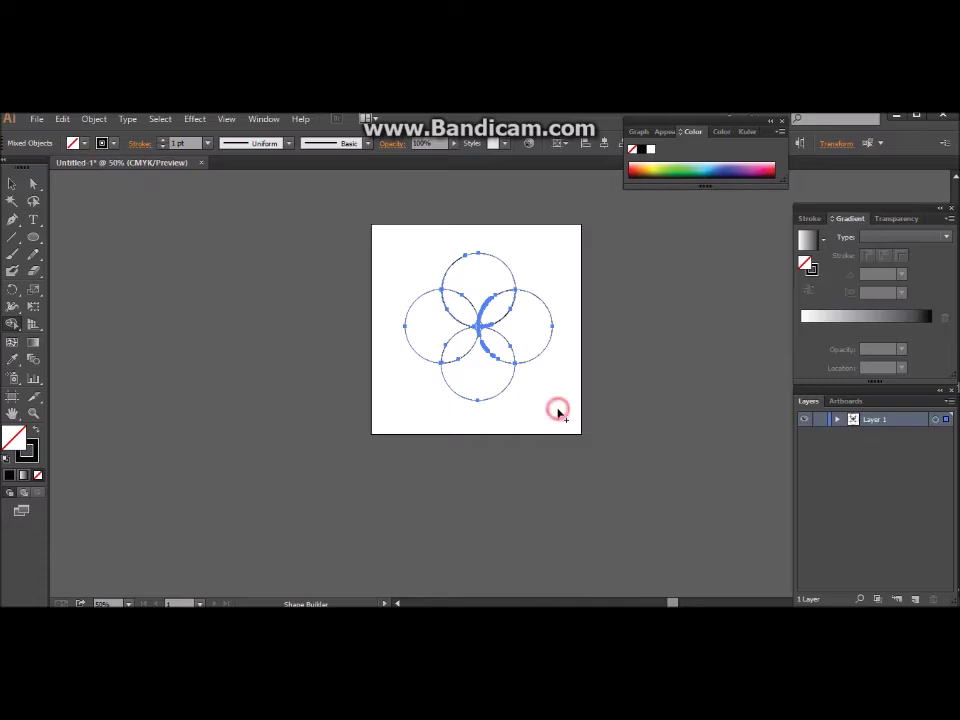
- Drag the left, bottom and right outer circle pieces off the artboard
click(12, 183)
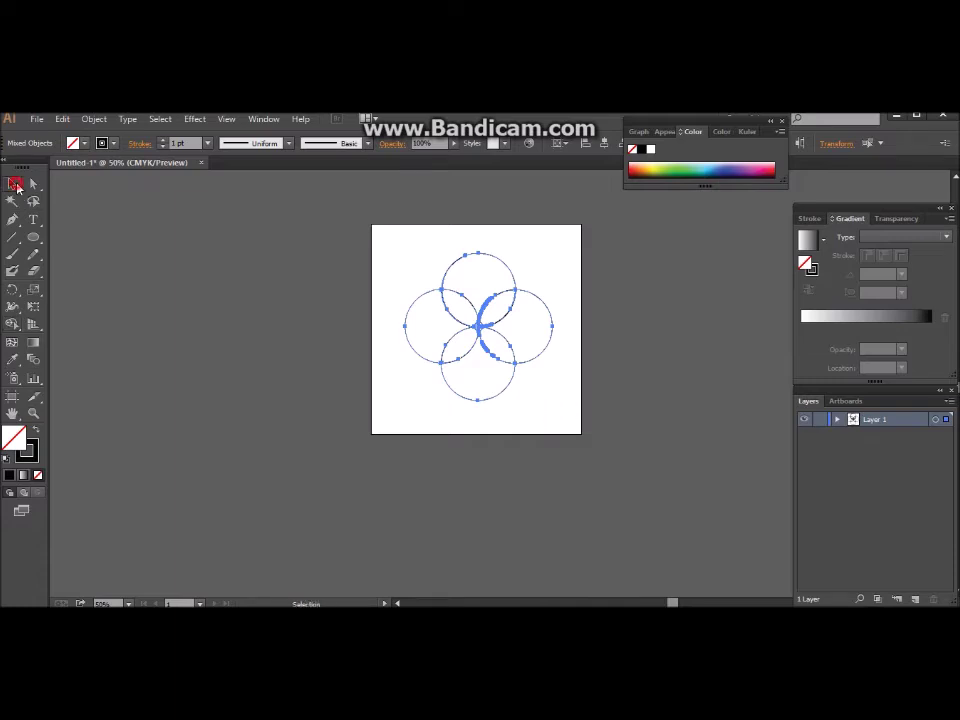
click(385, 262)
click(407, 318)
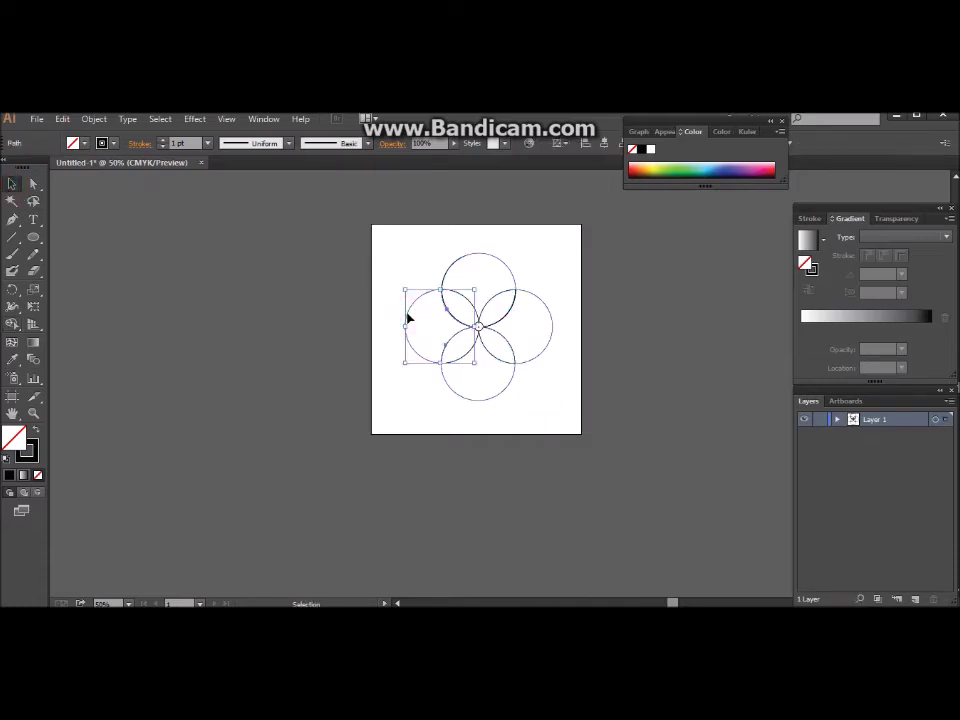
drag(407, 318, 236, 340)
click(458, 395)
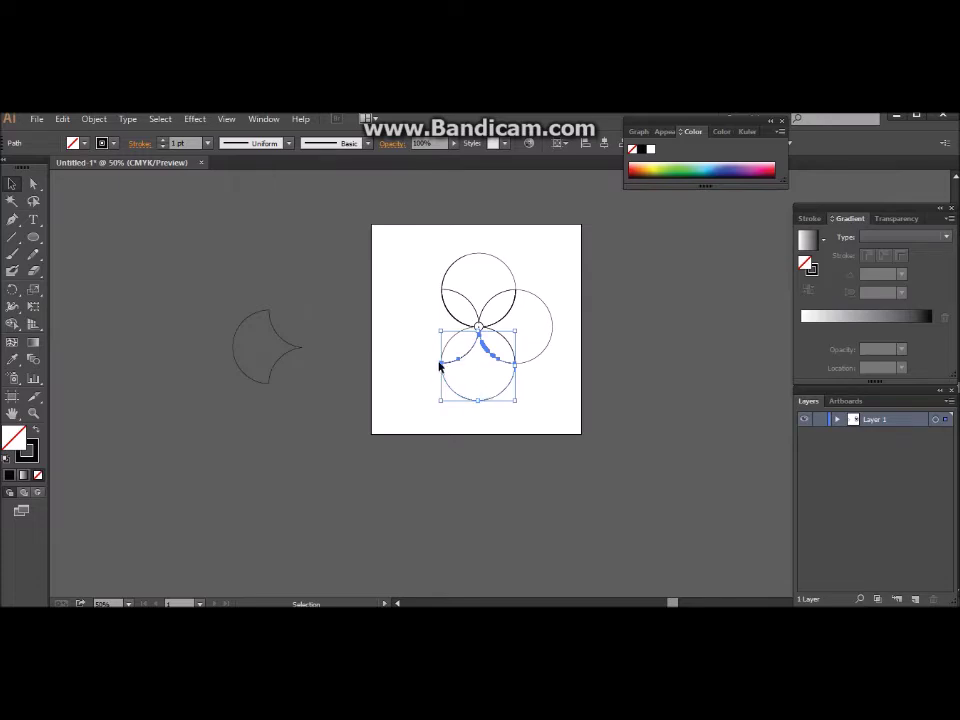
drag(441, 365, 276, 399)
click(541, 302)
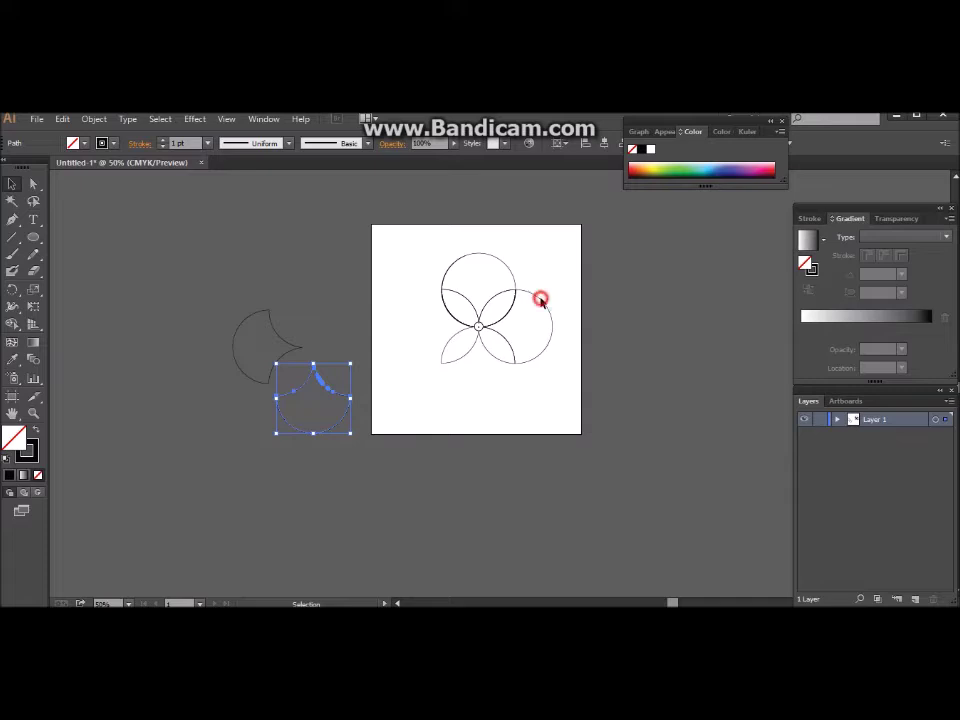
drag(513, 316, 241, 422)
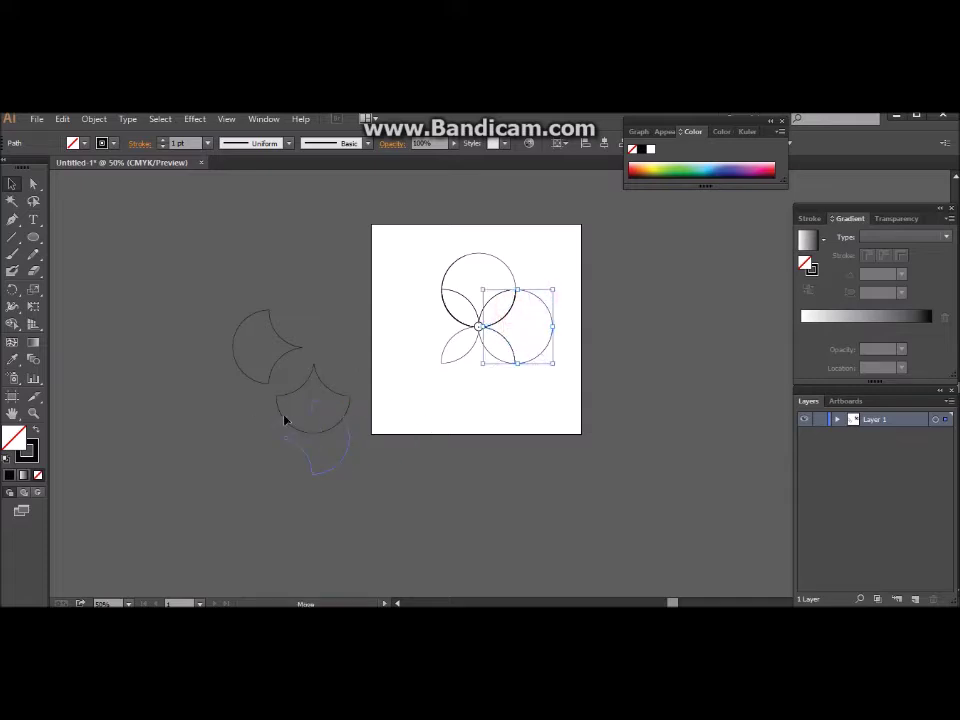
- Move the top piece aside, then delete all discarded pieces and the leftover arc
click(441, 276)
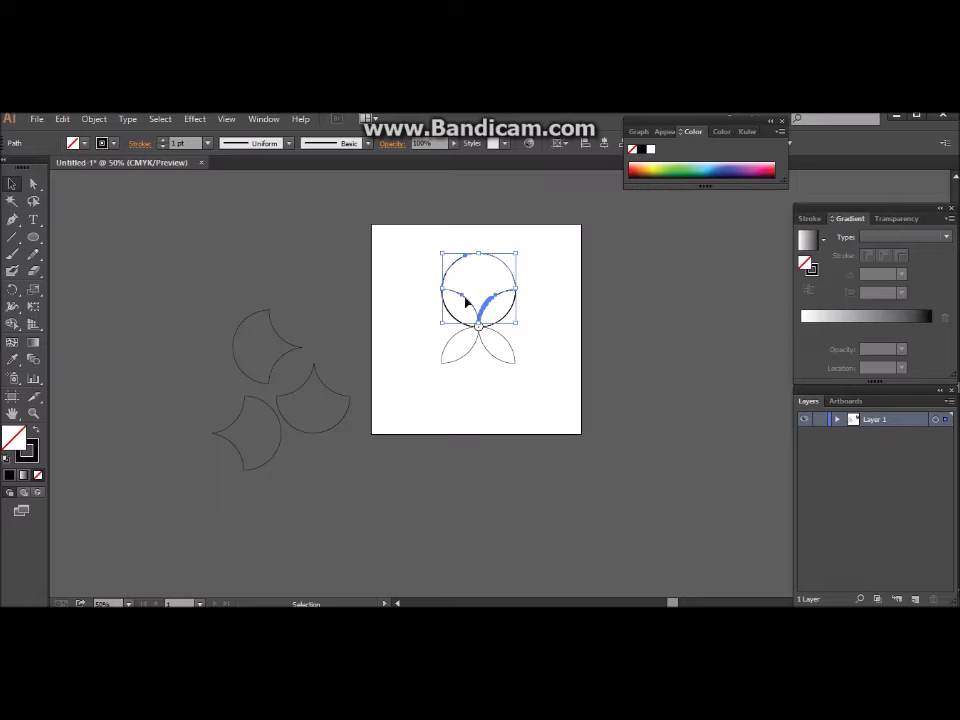
drag(465, 302, 329, 297)
drag(303, 294, 303, 293)
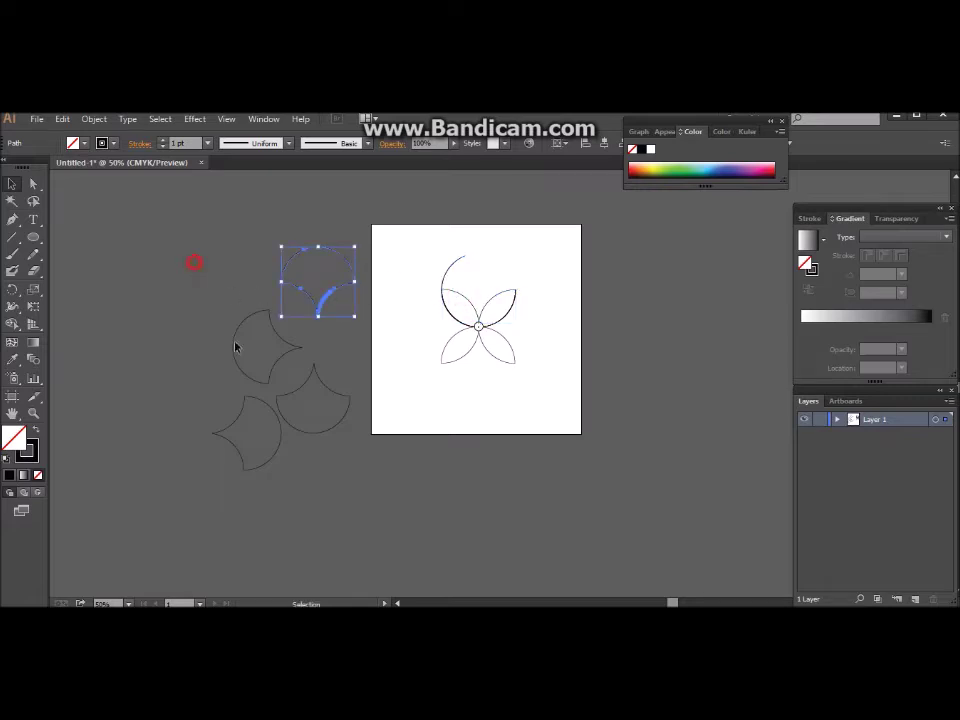
drag(214, 230, 341, 523)
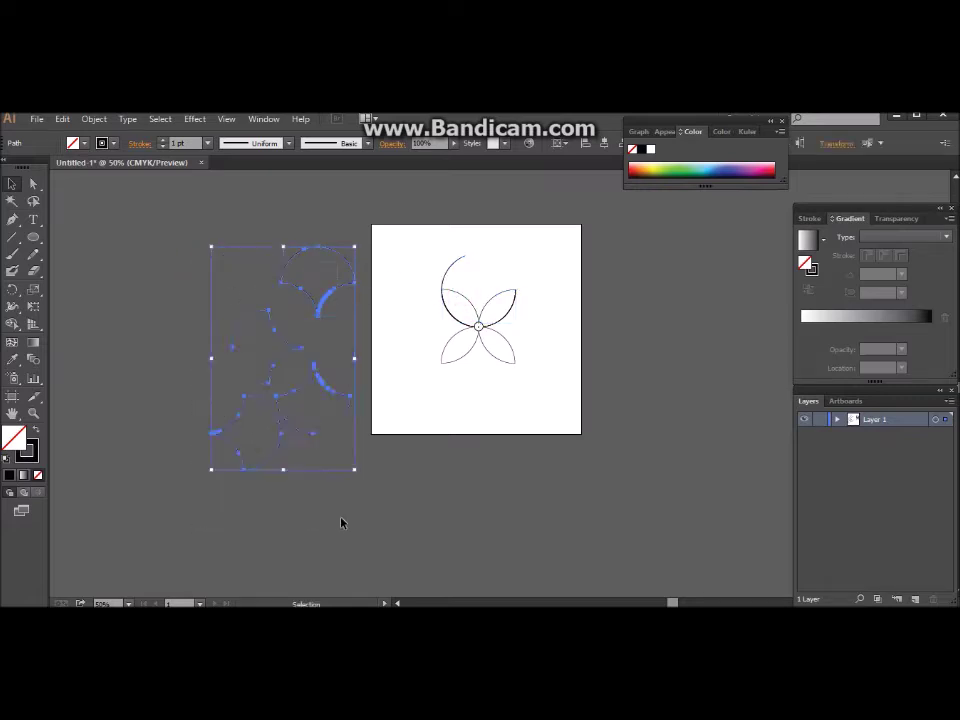
key(Delete)
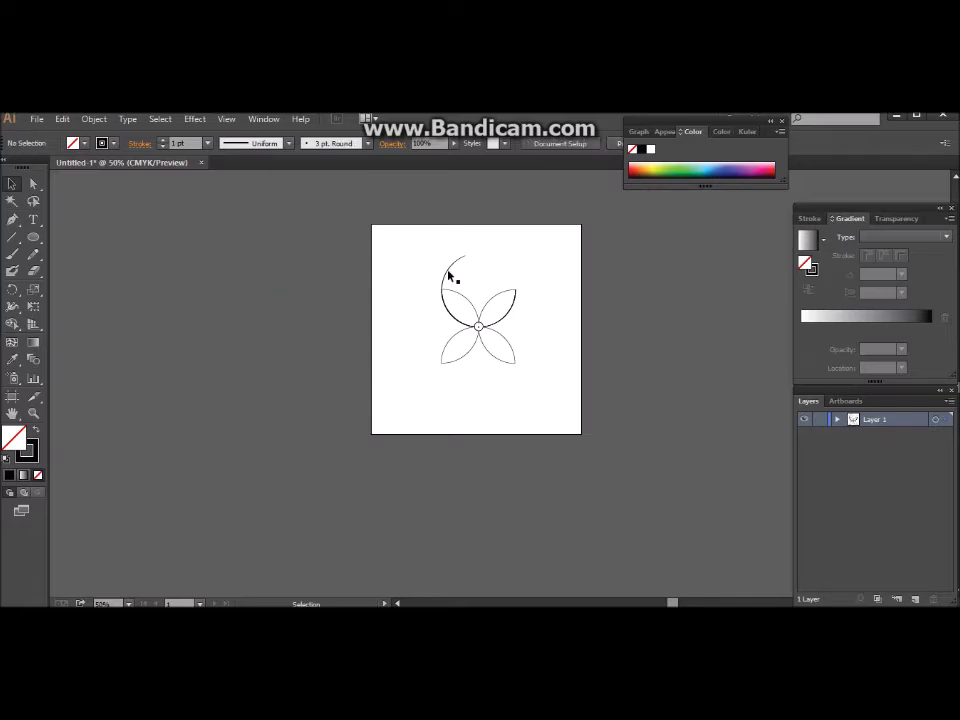
click(446, 274)
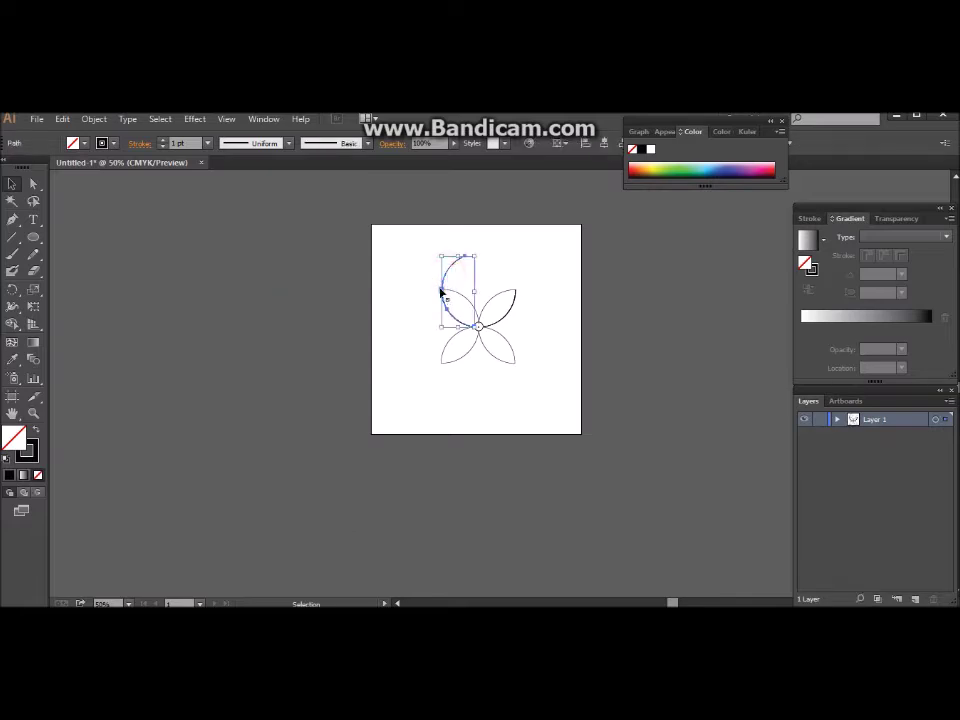
drag(440, 290, 166, 368)
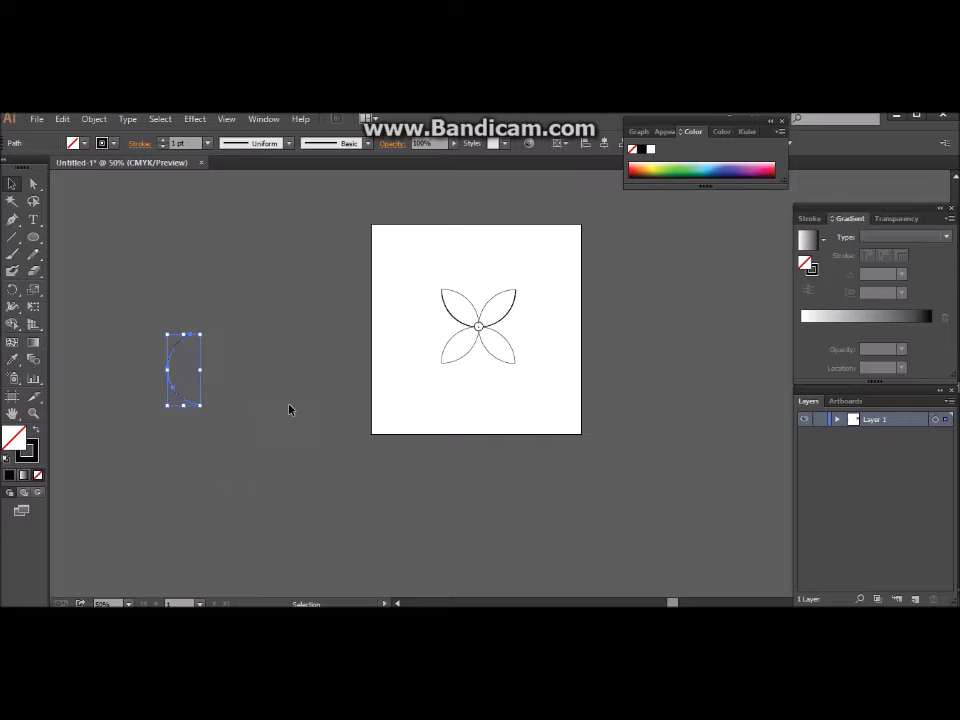
key(Delete)
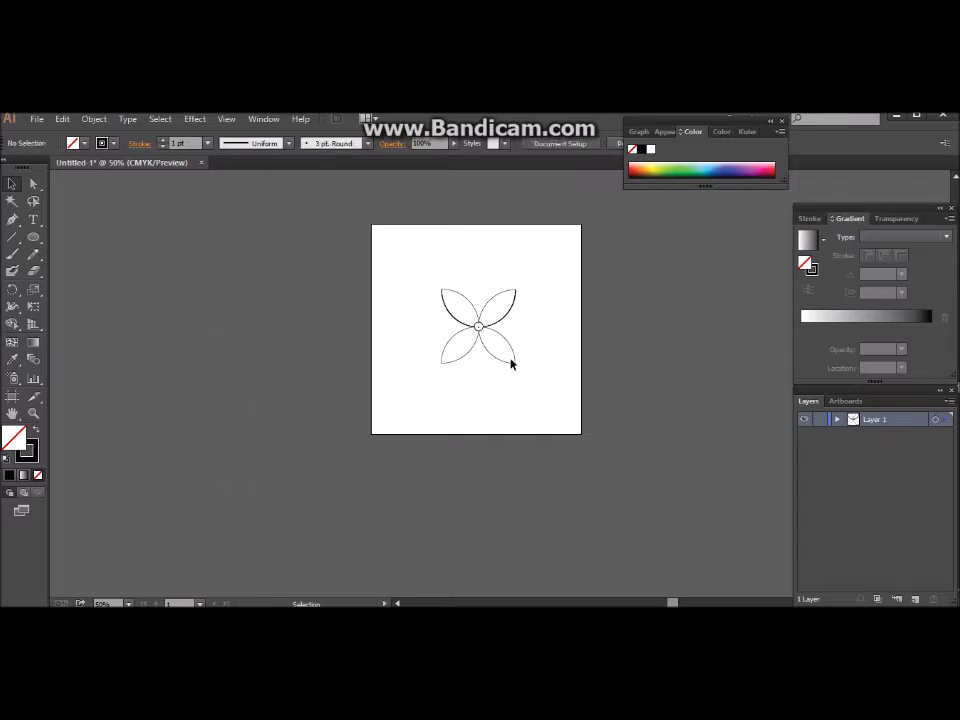
- Copy the lower-right petal and paste a duplicate below the flower
click(513, 366)
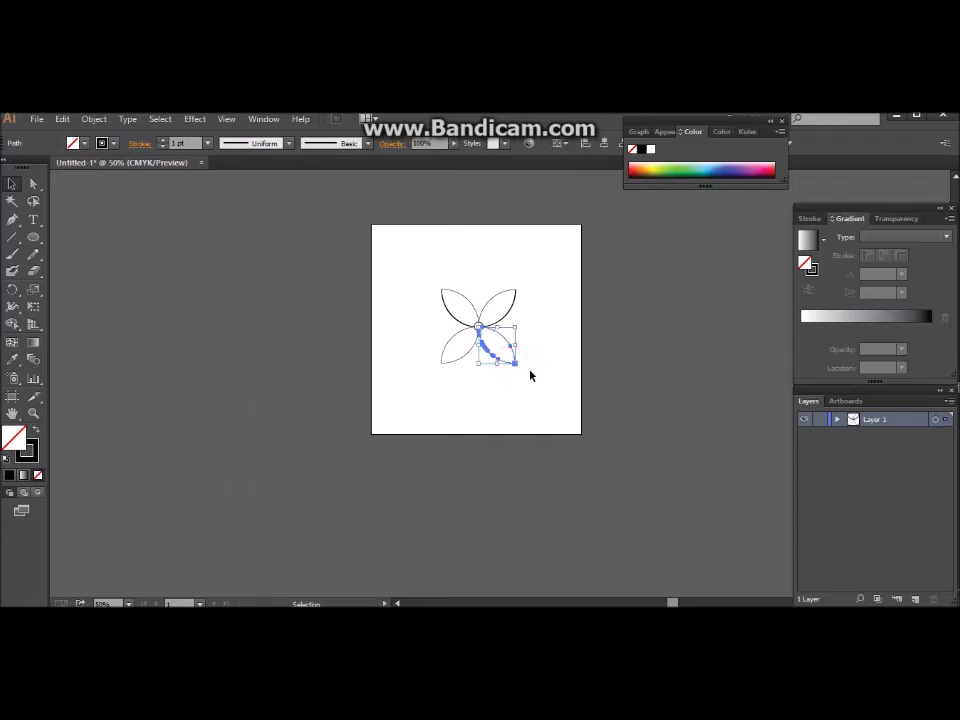
key(a)
key(v)
key(ctrl+c)
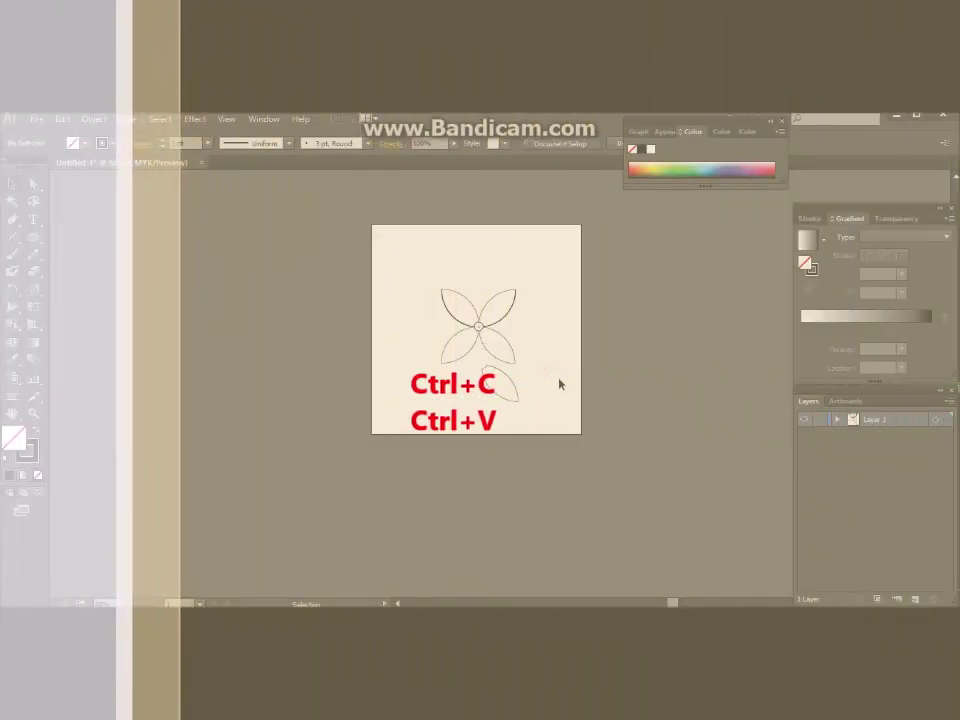
key(ctrl+v)
key(ctrl+plus)
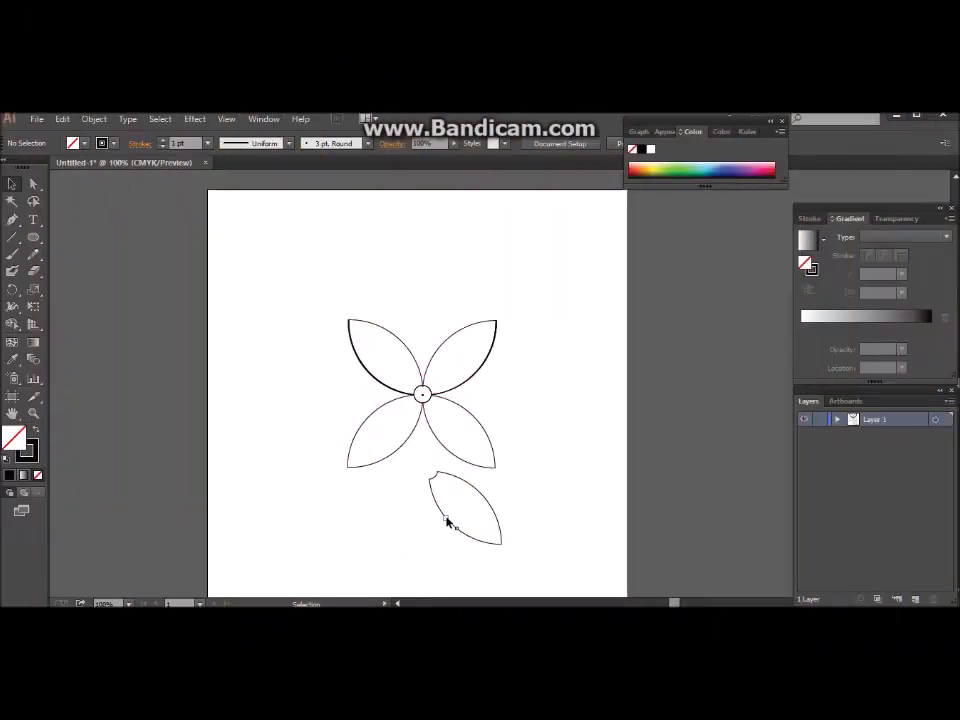
- Rotate the pasted petal horizontal and move it onto the flower centre
click(446, 521)
mouse_move(446, 521)
mouse_down()
mouse_move(446, 440)
mouse_move(459, 440)
mouse_up()
drag(521, 467, 535, 437)
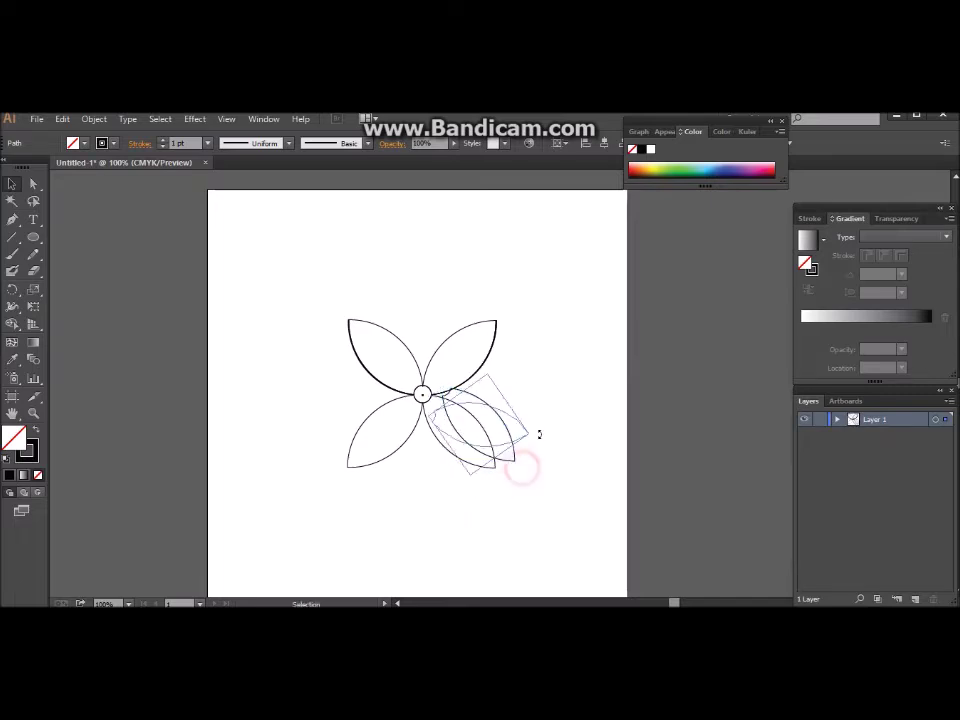
mouse_move(476, 450)
mouse_down()
mouse_move(468, 429)
mouse_move(484, 429)
mouse_up()
click(552, 440)
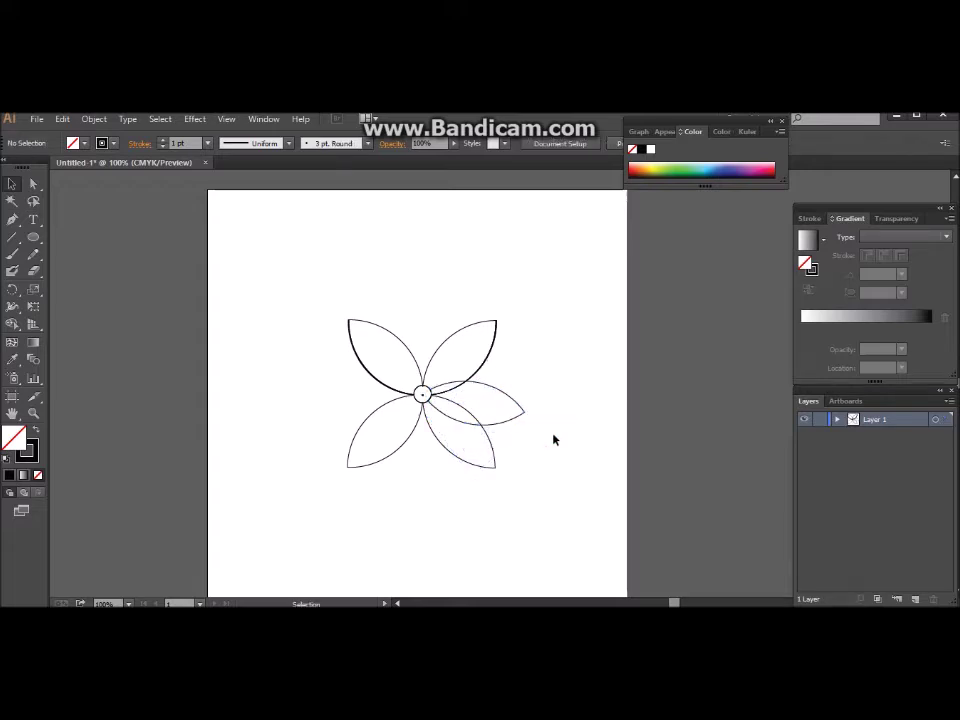
- Alt-drag a rotated petal copy upward and repeat it with Ctrl+D
click(507, 398)
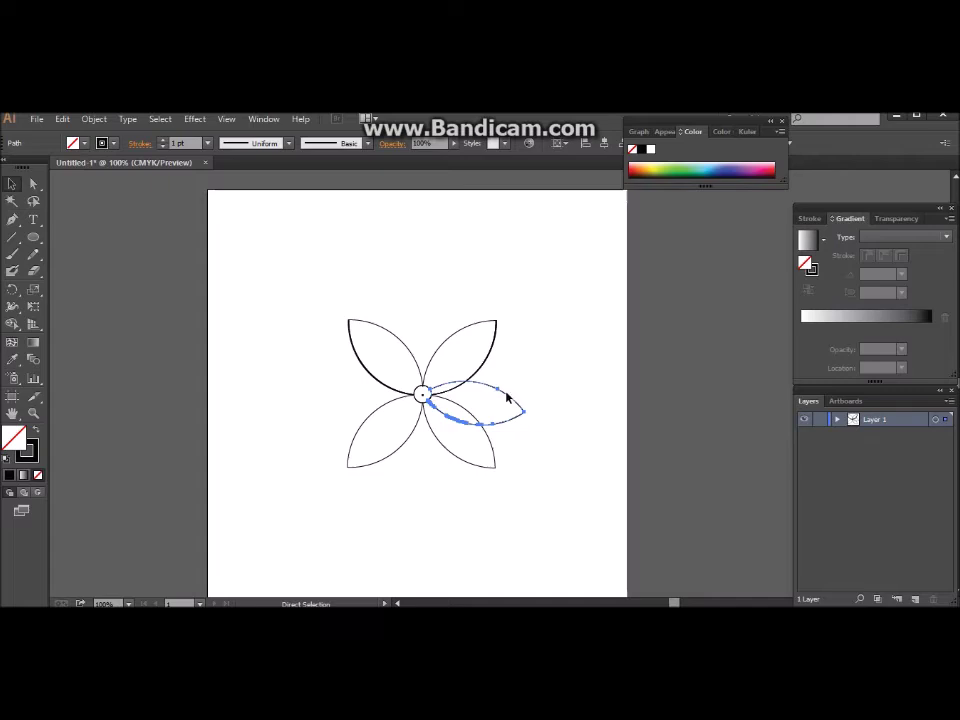
drag(507, 398, 522, 412)
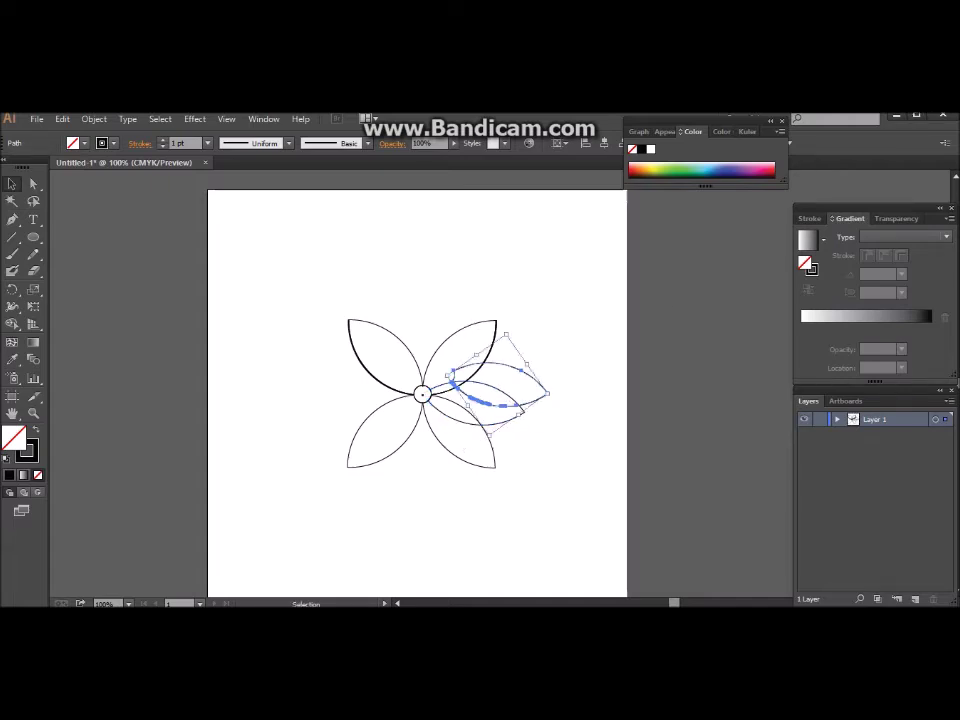
key(ctrl+d)
key(ctrl+d)
click(568, 461)
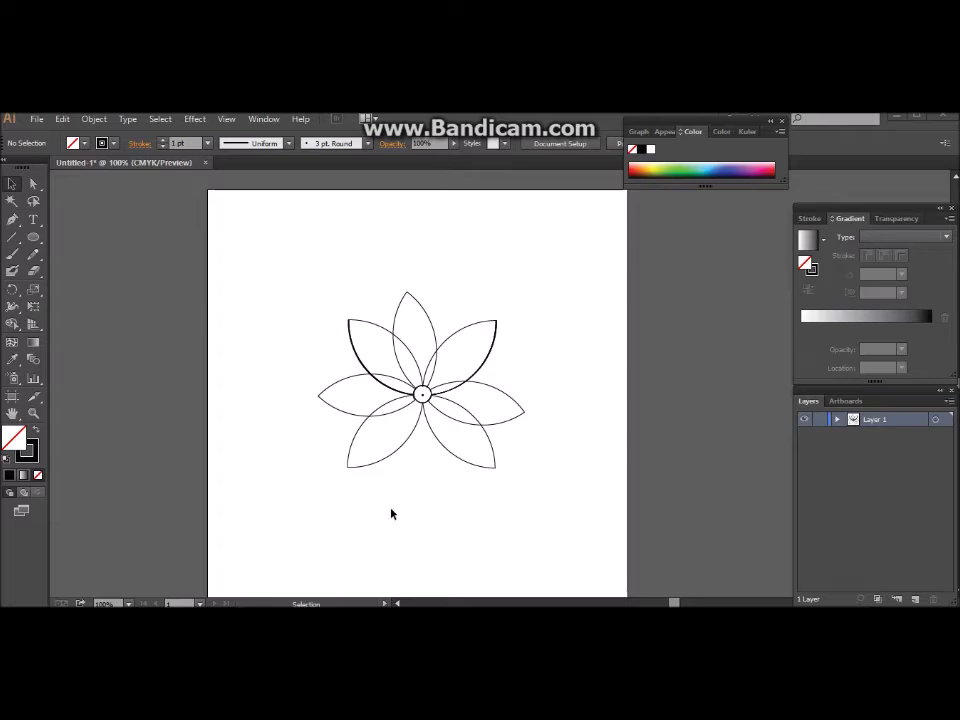
click(269, 284)
click(12, 183)
drag(291, 270, 590, 538)
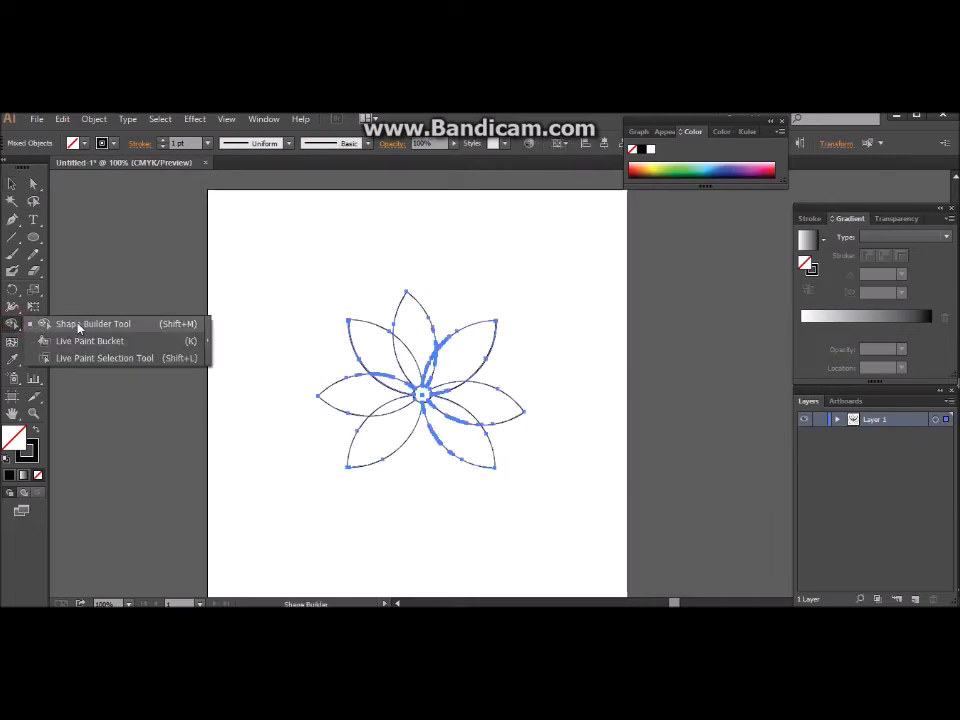
drag(12, 323, 77, 323)
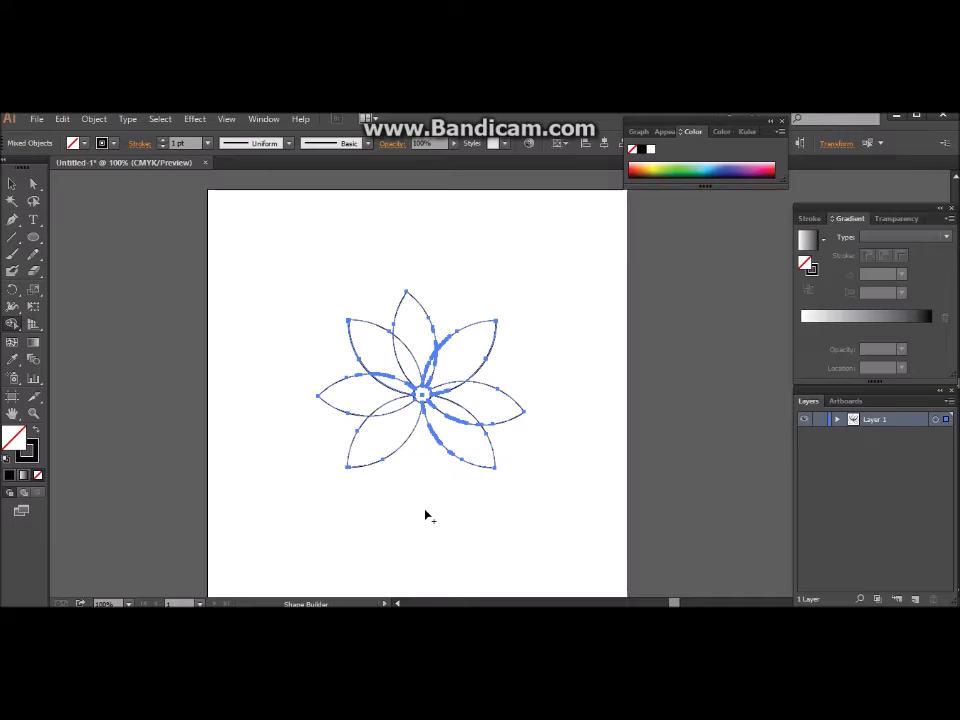
click(425, 515)
click(526, 491)
click(11, 183)
click(236, 255)
click(514, 421)
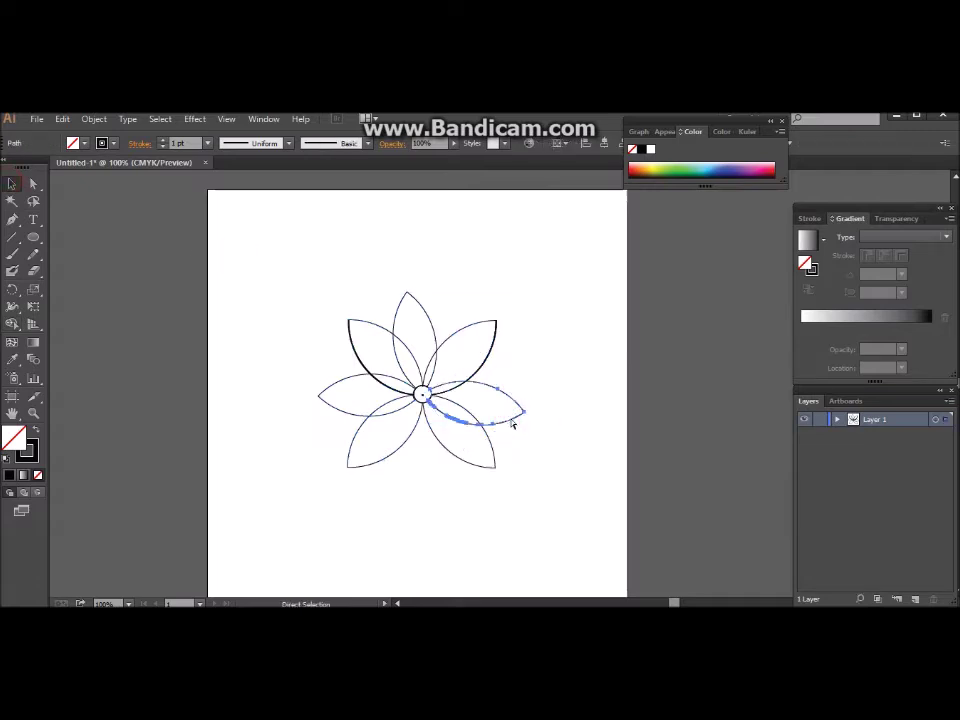
- Duplicate the rotated petal with Ctrl+D and move the loose copy up toward the flower centre
key(ctrl+d)
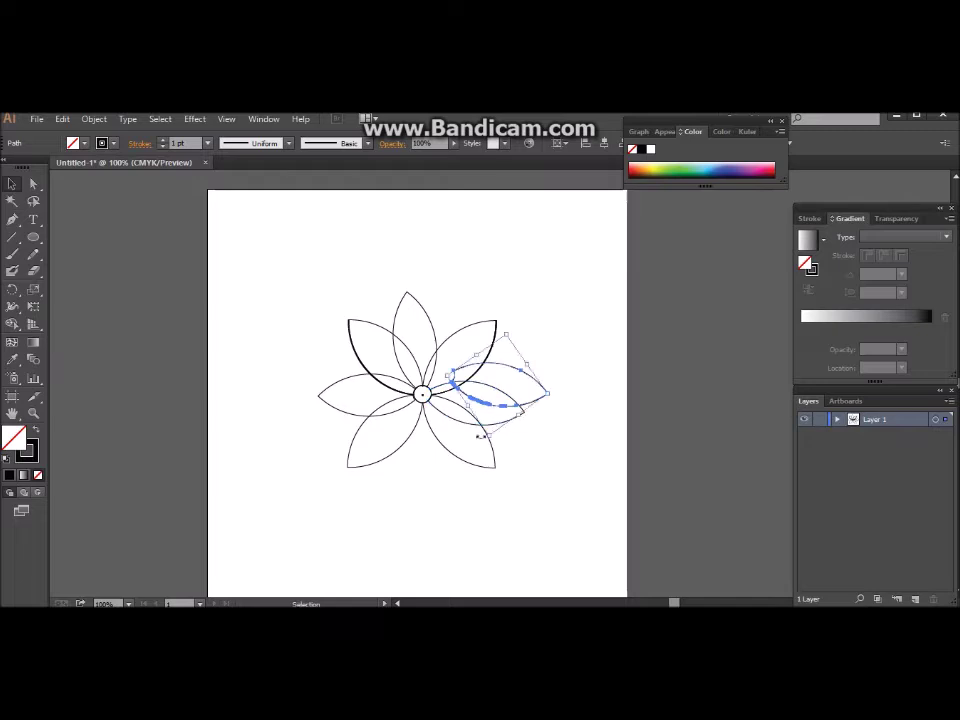
mouse_move(521, 373)
mouse_down()
mouse_move(540, 425)
mouse_move(505, 518)
mouse_move(455, 535)
mouse_up()
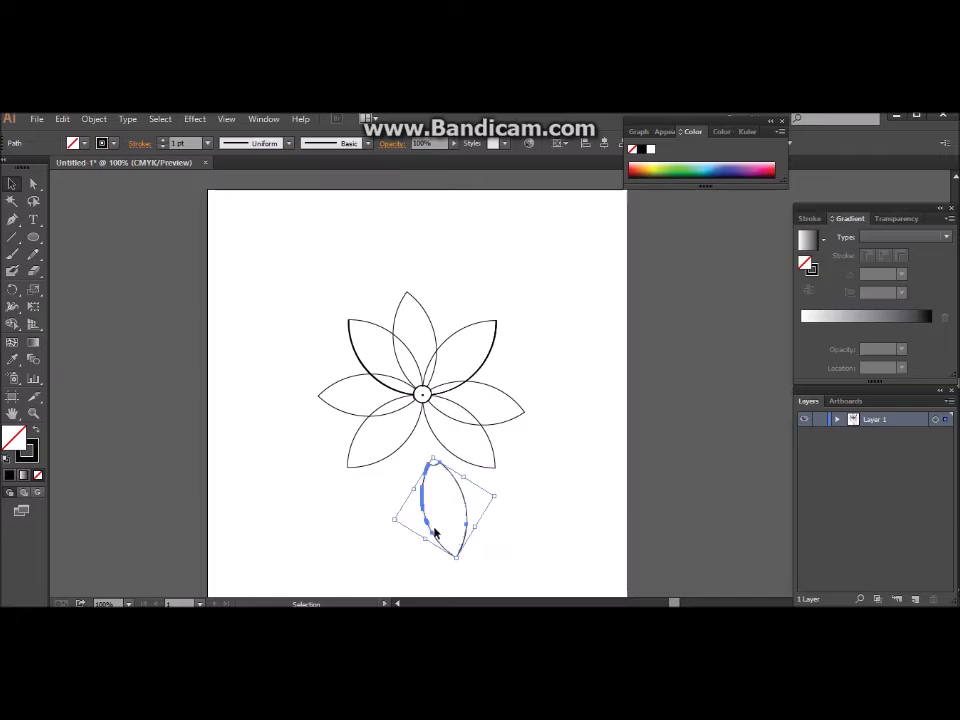
mouse_move(435, 535)
mouse_down()
mouse_move(420, 481)
mouse_move(449, 497)
mouse_move(446, 508)
mouse_up()
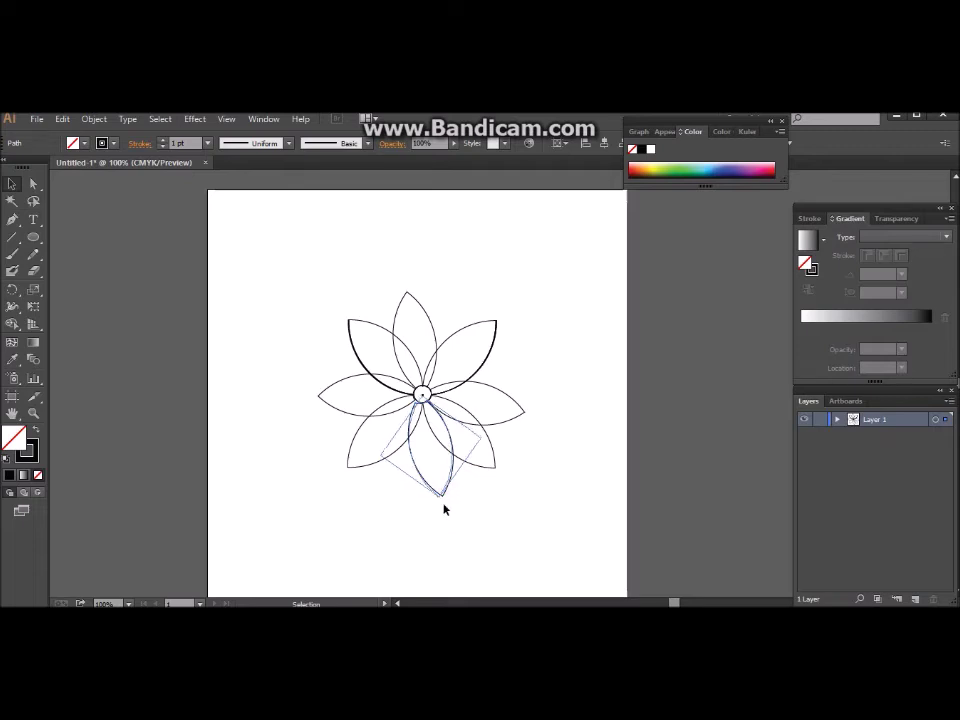
click(513, 493)
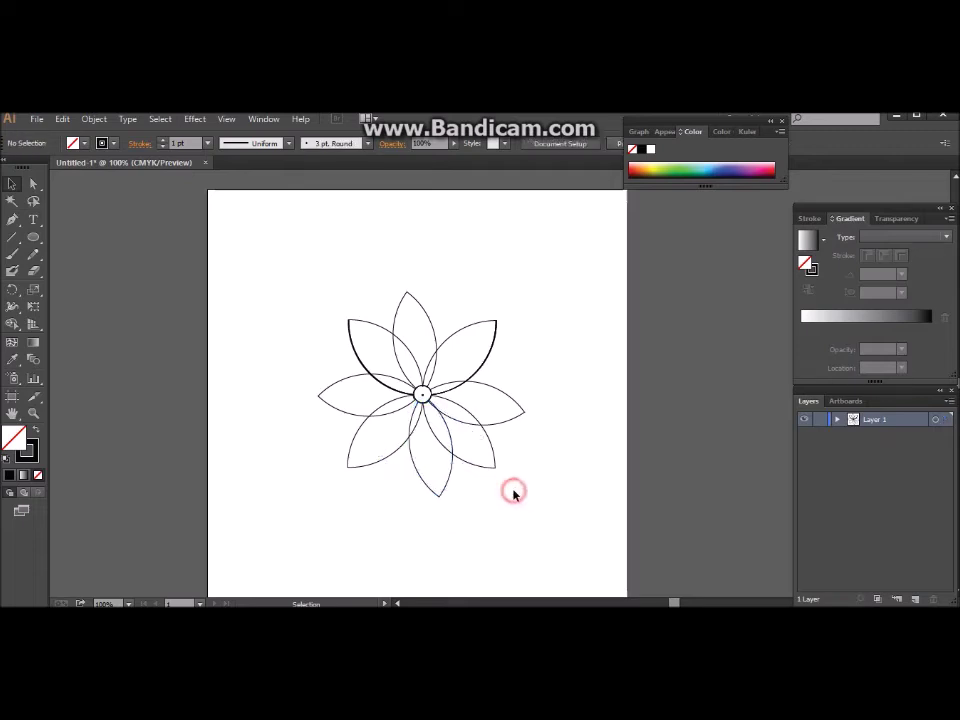
- Rotate the lower petal into line and nudge it slightly left
click(438, 492)
click(433, 494)
drag(442, 504, 438, 506)
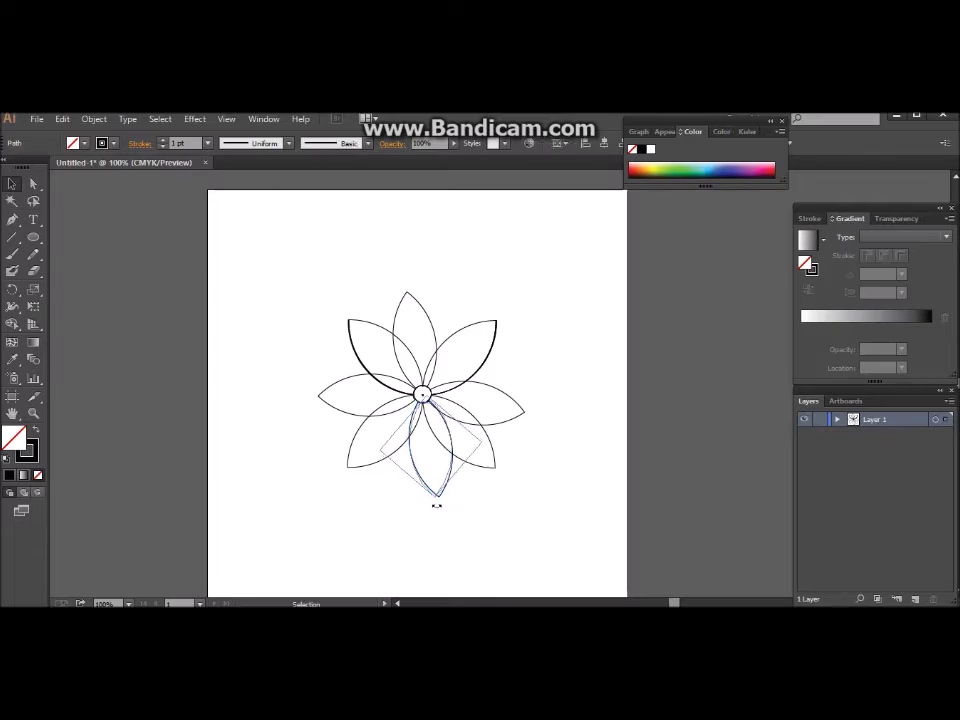
drag(436, 506, 437, 506)
key(Left)
key(Left)
key(Left)
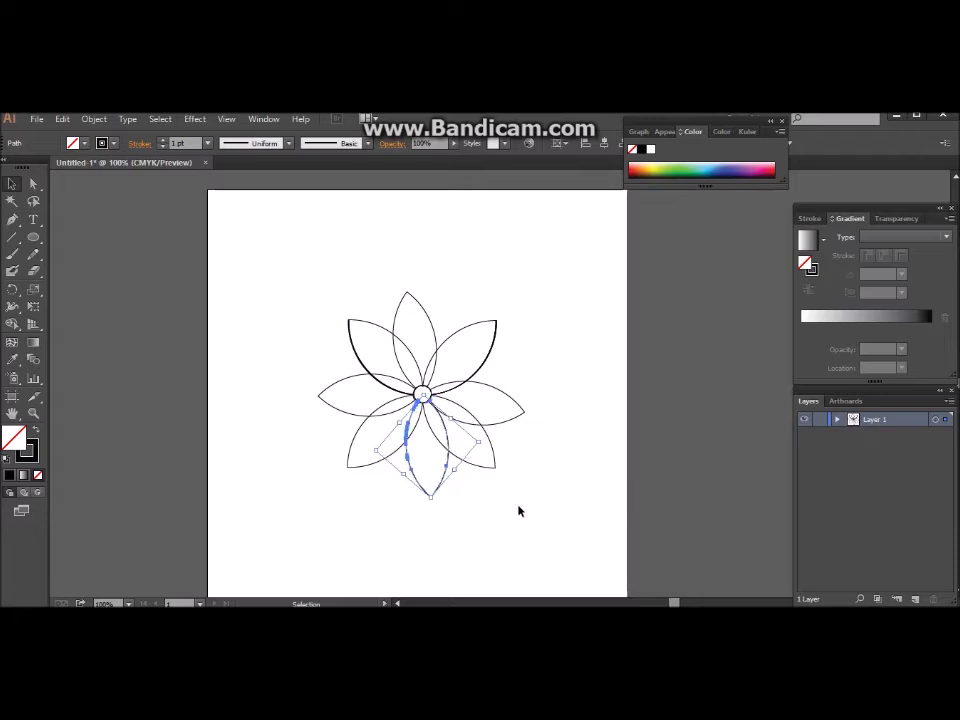
click(502, 511)
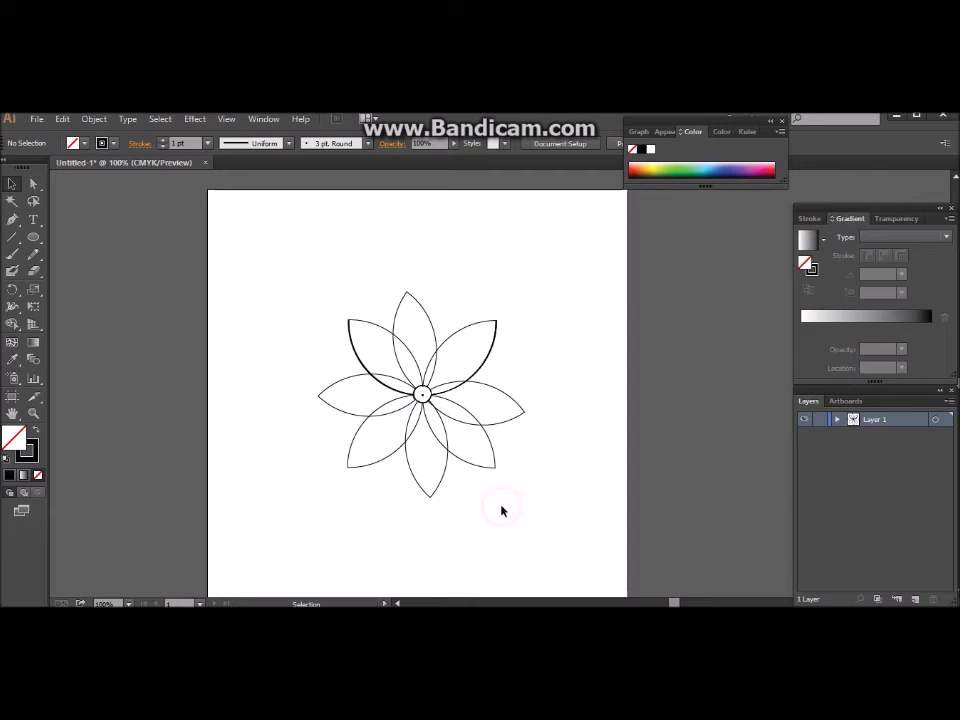
- Rotate the top petal upright around its base so it points straight up
drag(292, 282, 591, 562)
click(428, 306)
click(420, 305)
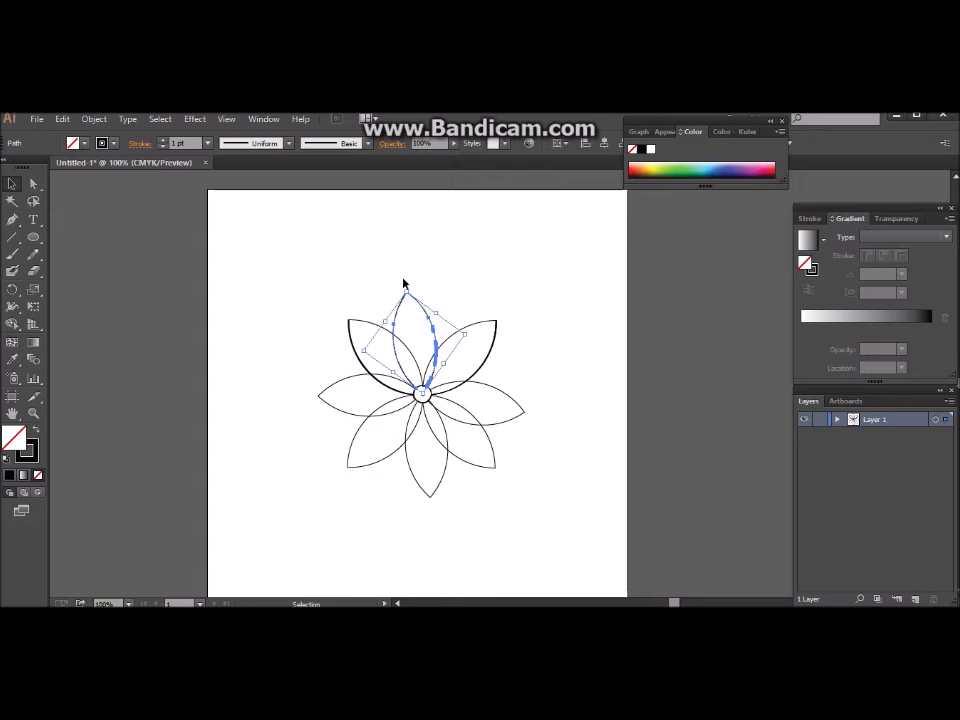
drag(406, 286, 410, 286)
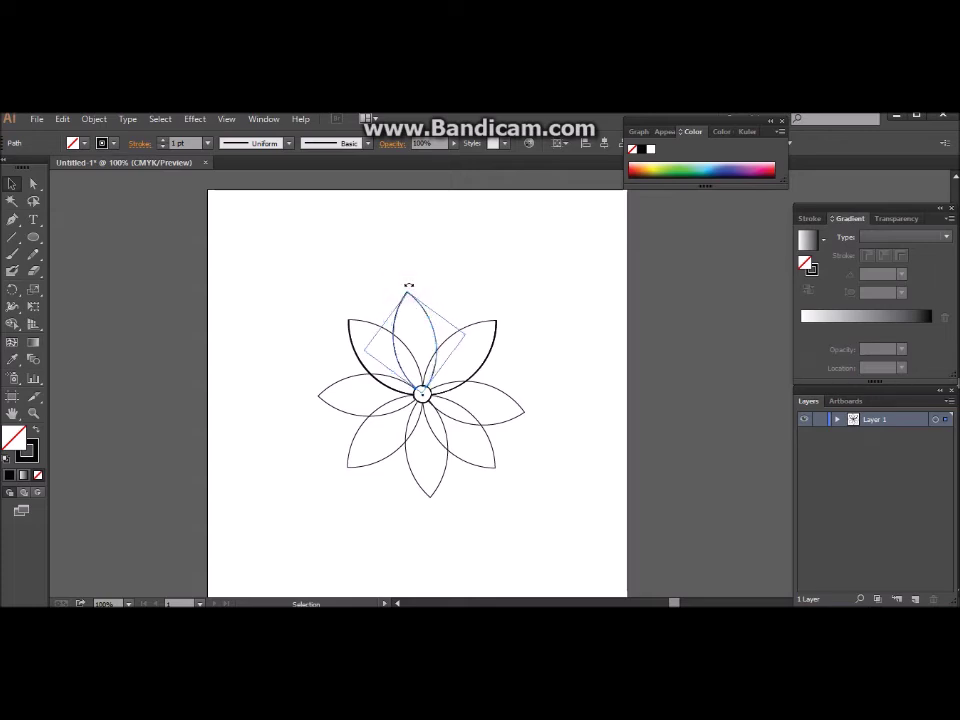
drag(415, 286, 417, 288)
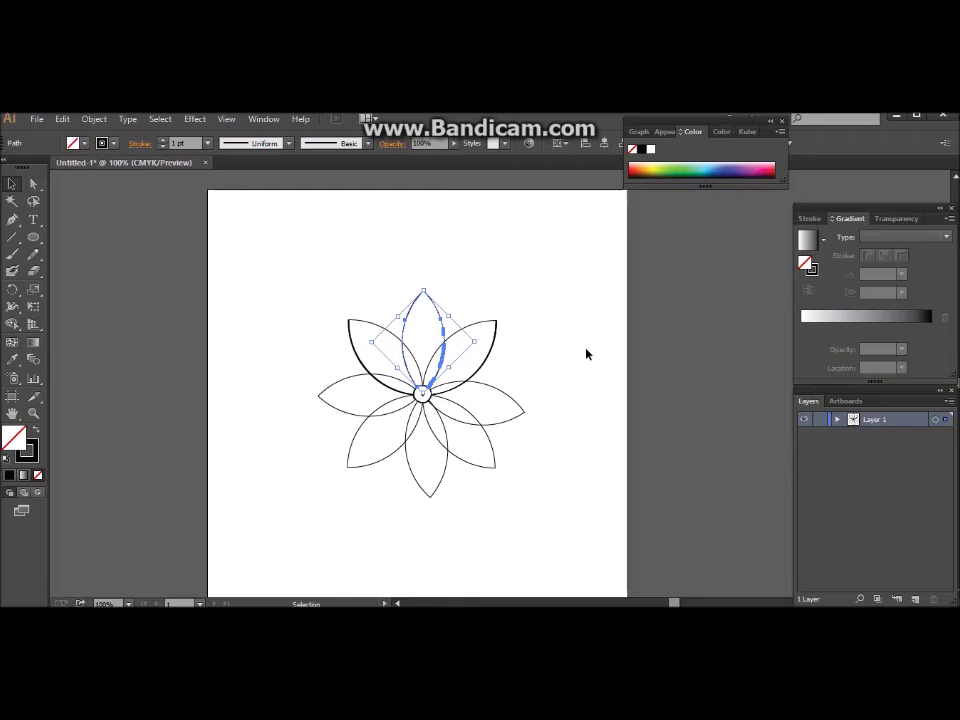
click(555, 448)
click(555, 448)
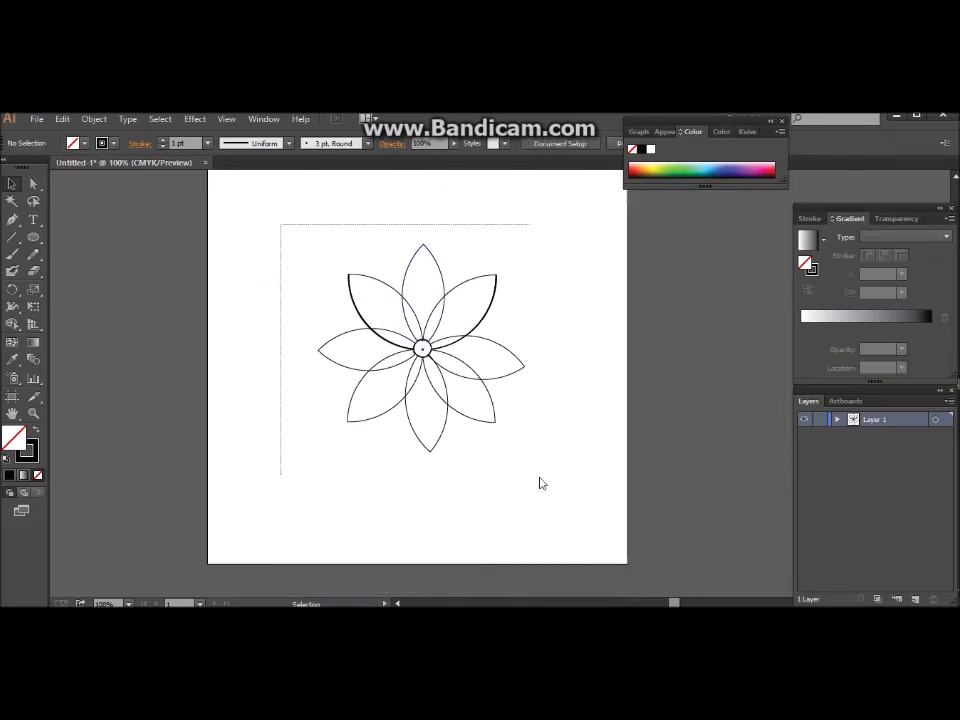
- Show the Pathfinder panel from the Window menu
drag(280, 270, 540, 482)
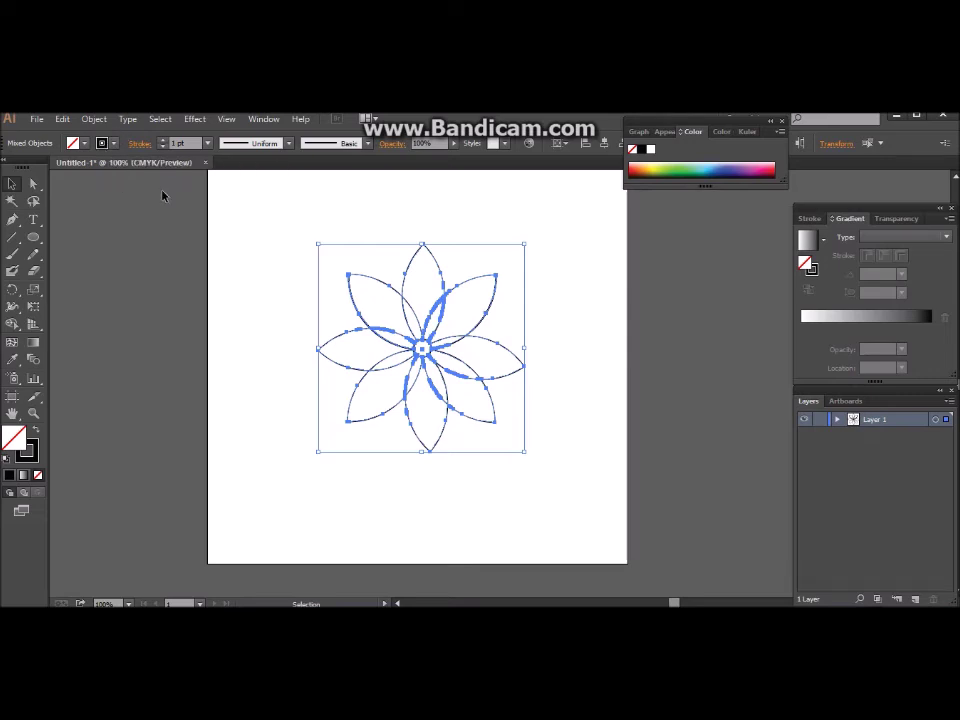
key(ctrl+shift+a)
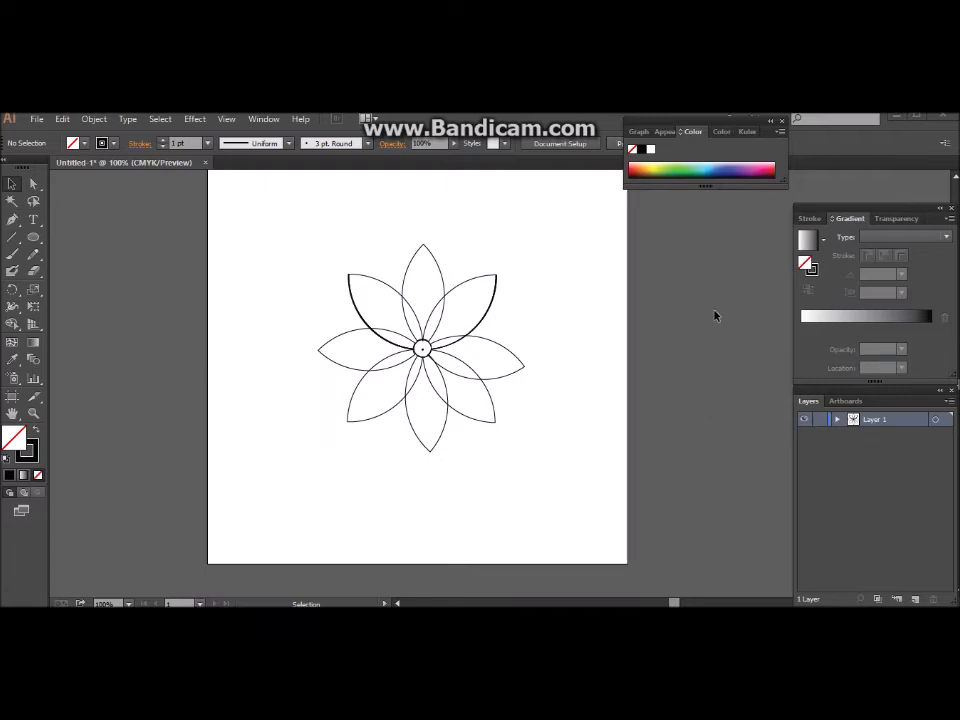
click(259, 121)
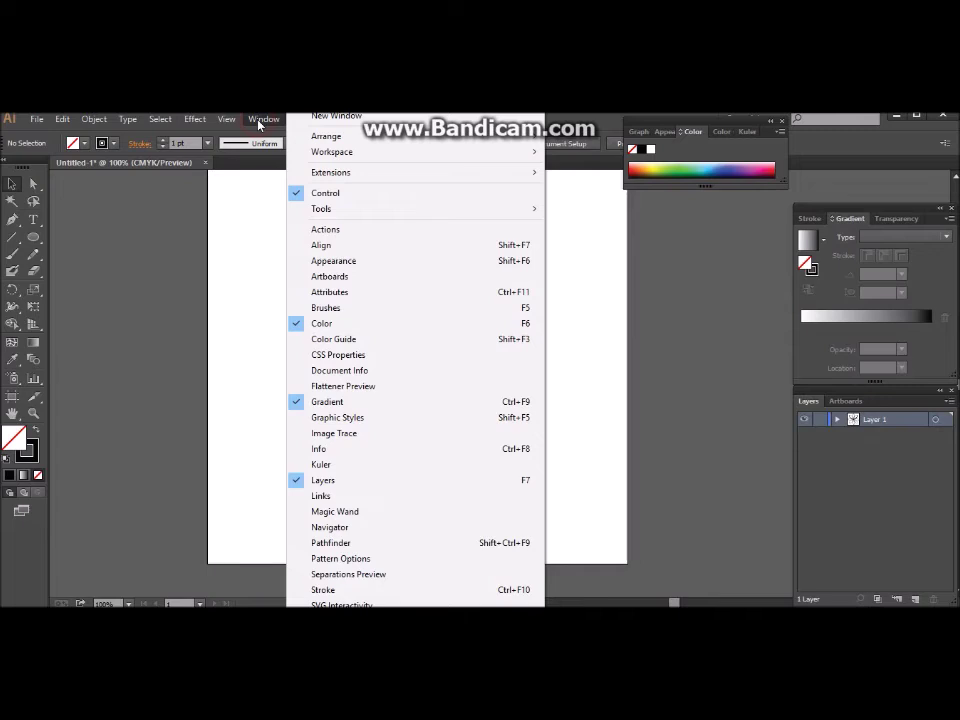
click(341, 546)
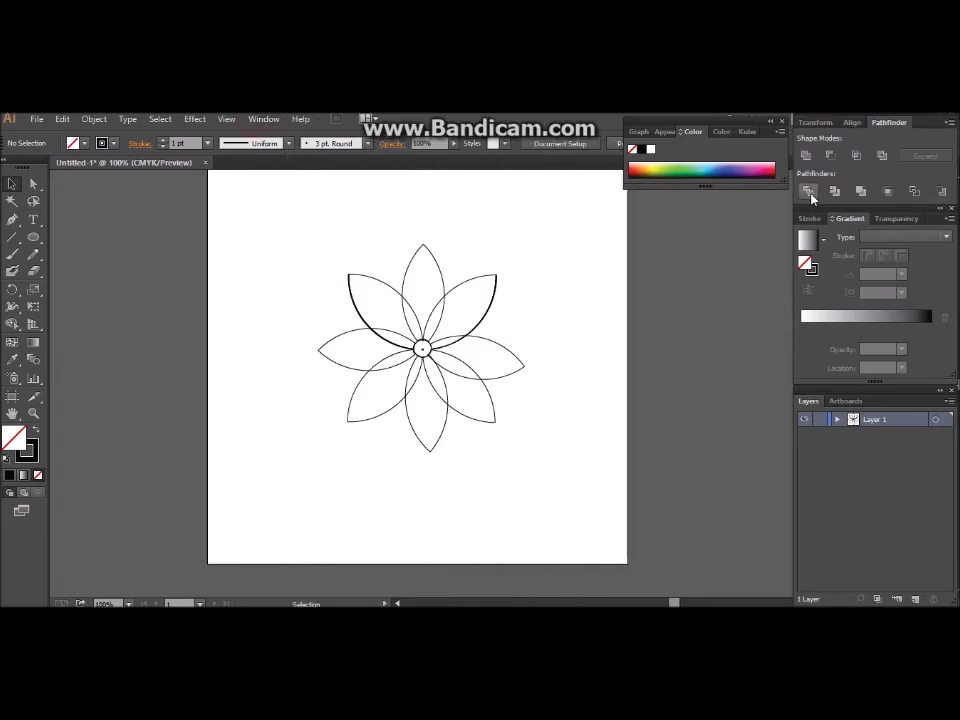
- Apply Pathfinder Divide to the whole flower and ungroup the resulting pieces
drag(296, 258, 527, 457)
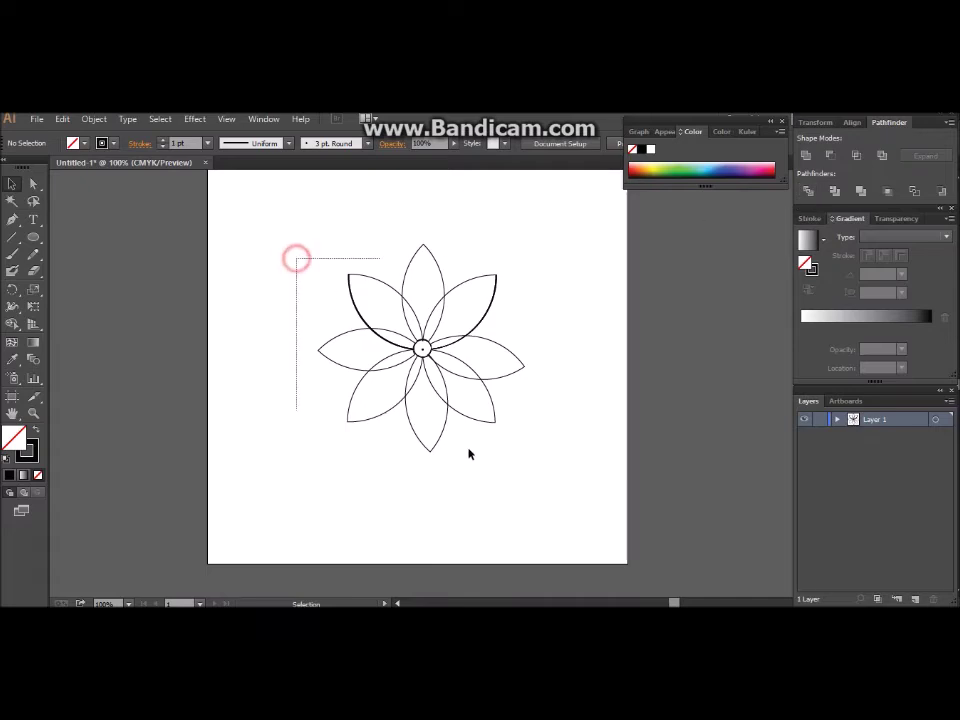
click(808, 192)
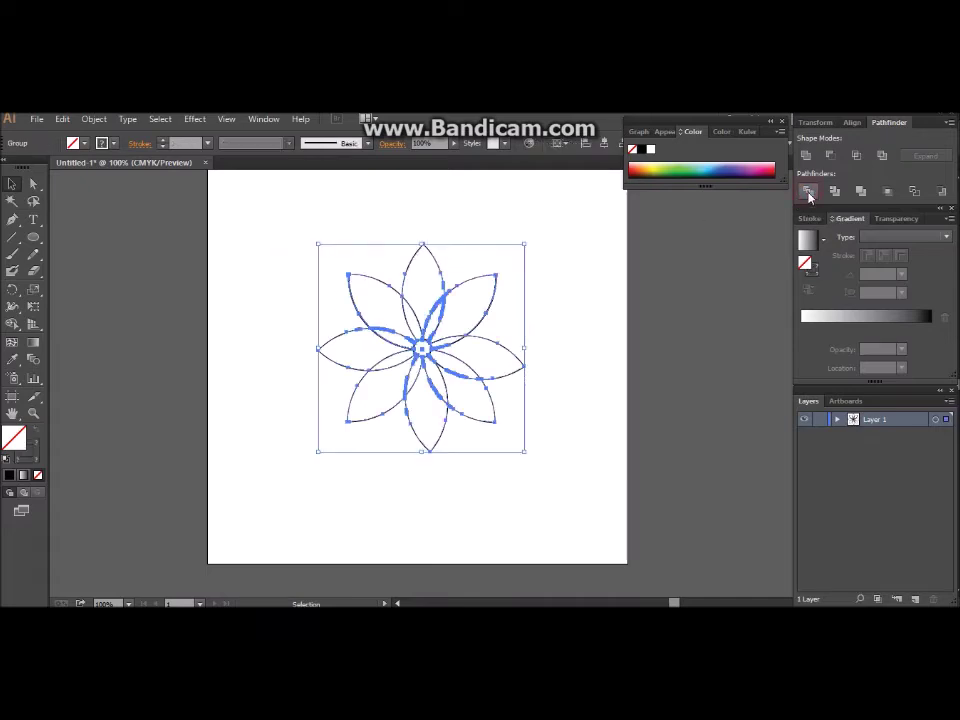
right_click(418, 353)
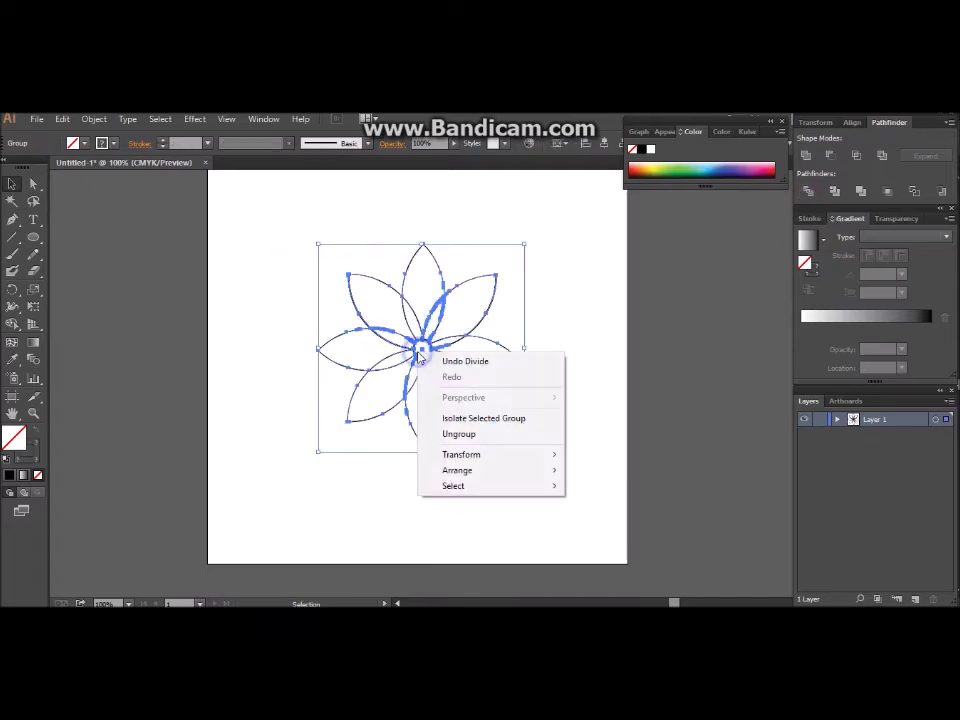
click(460, 434)
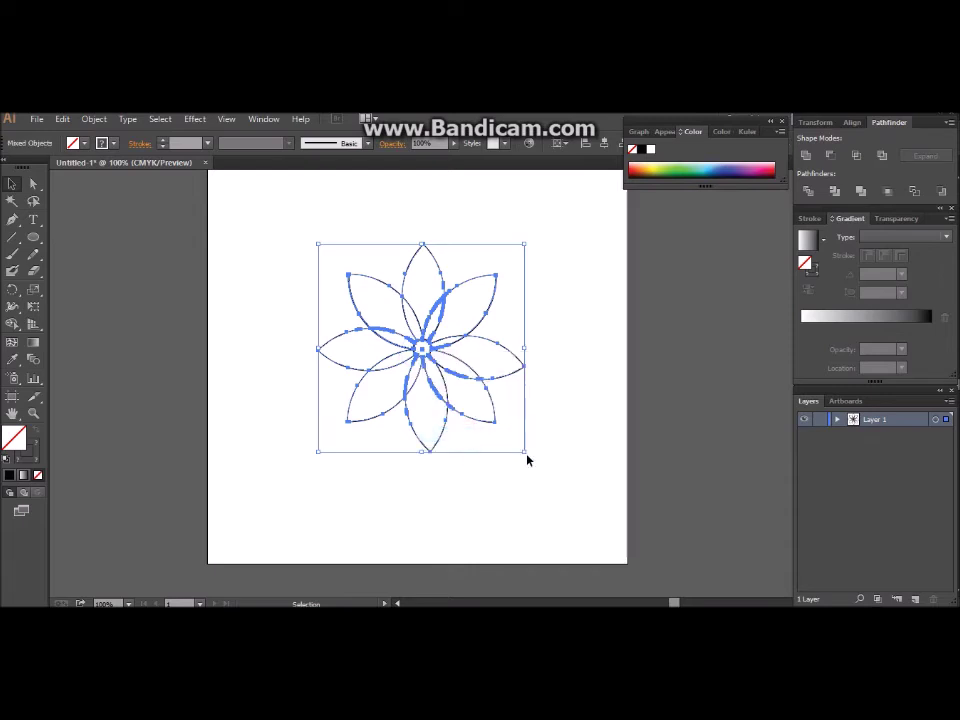
click(455, 492)
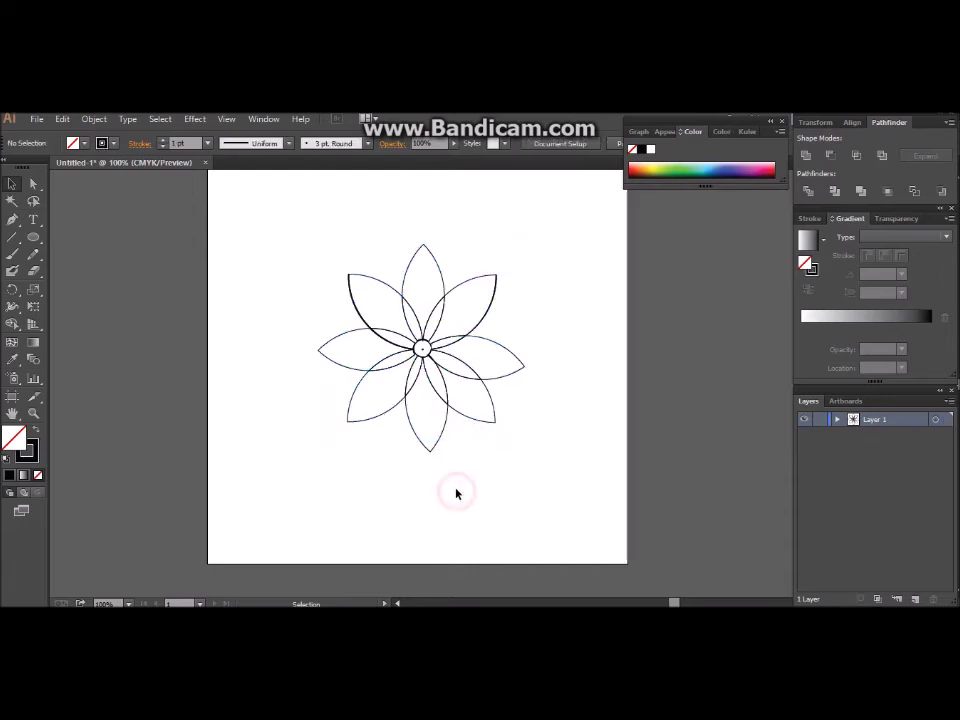
- Delete the small path fragment beside the centre circle, then select the whole flower
click(431, 382)
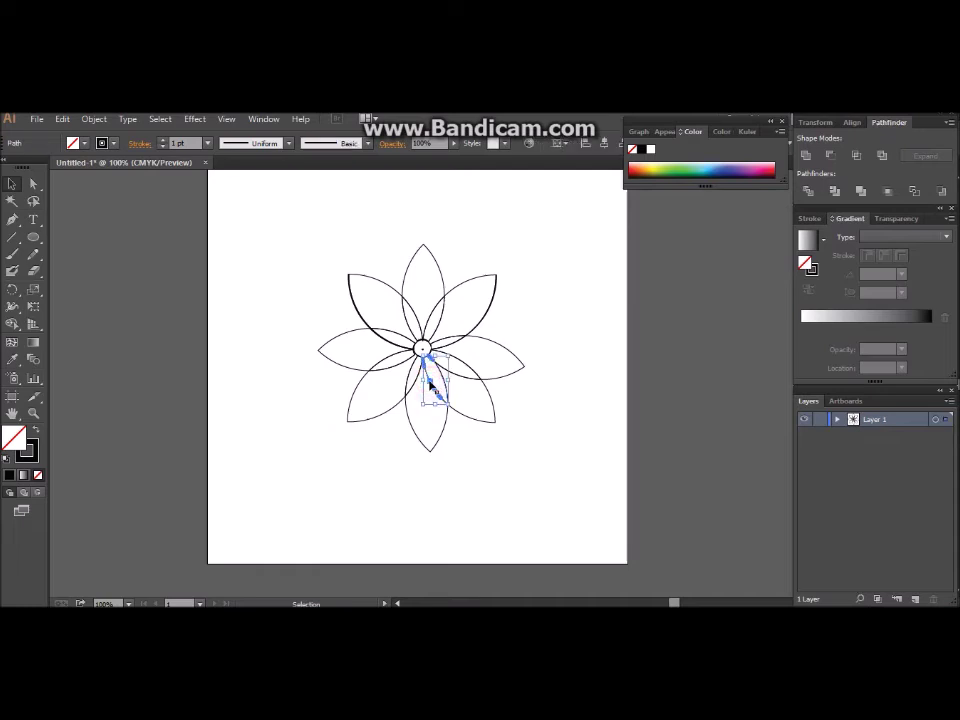
click(446, 484)
click(437, 400)
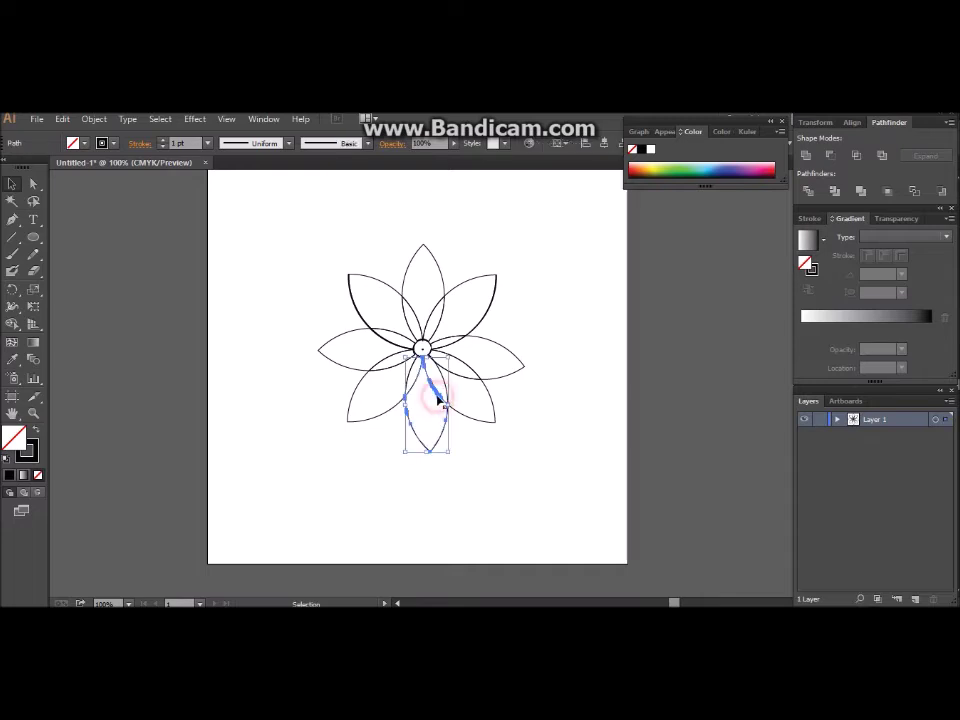
click(445, 348)
click(454, 340)
click(462, 352)
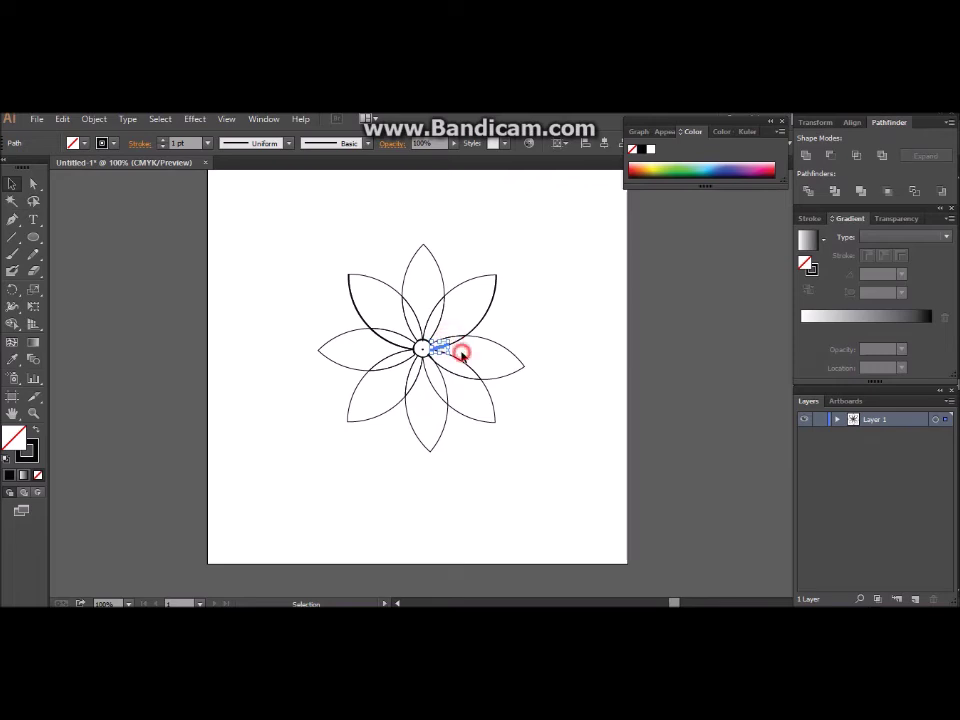
key(Delete)
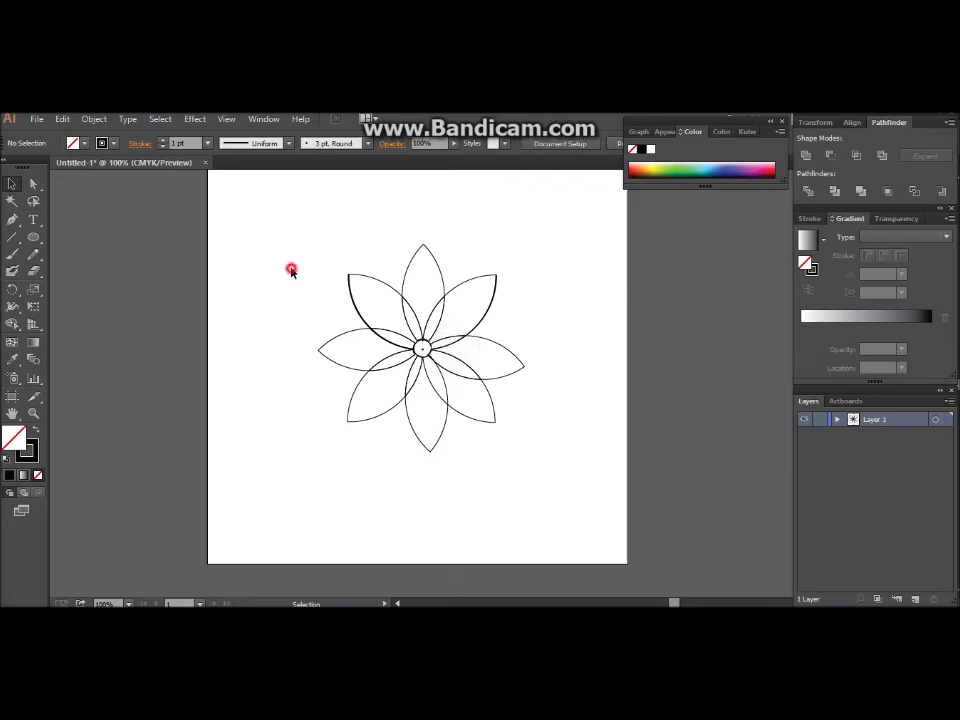
drag(291, 270, 562, 467)
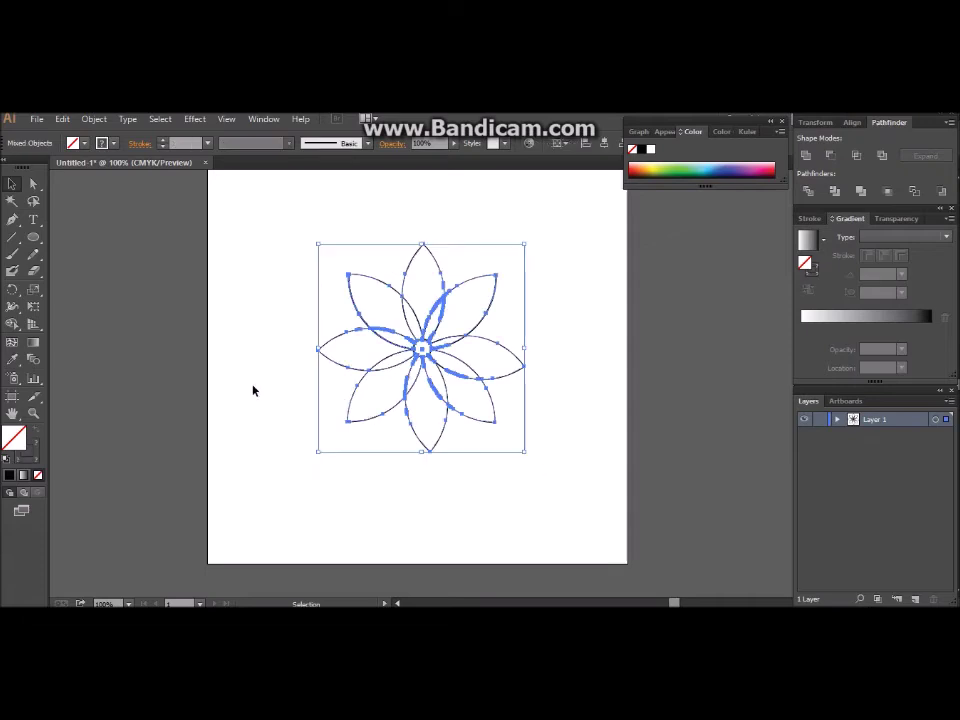
- With the Shape Builder tool, remove the upper-right and lower-right petal regions
click(14, 323)
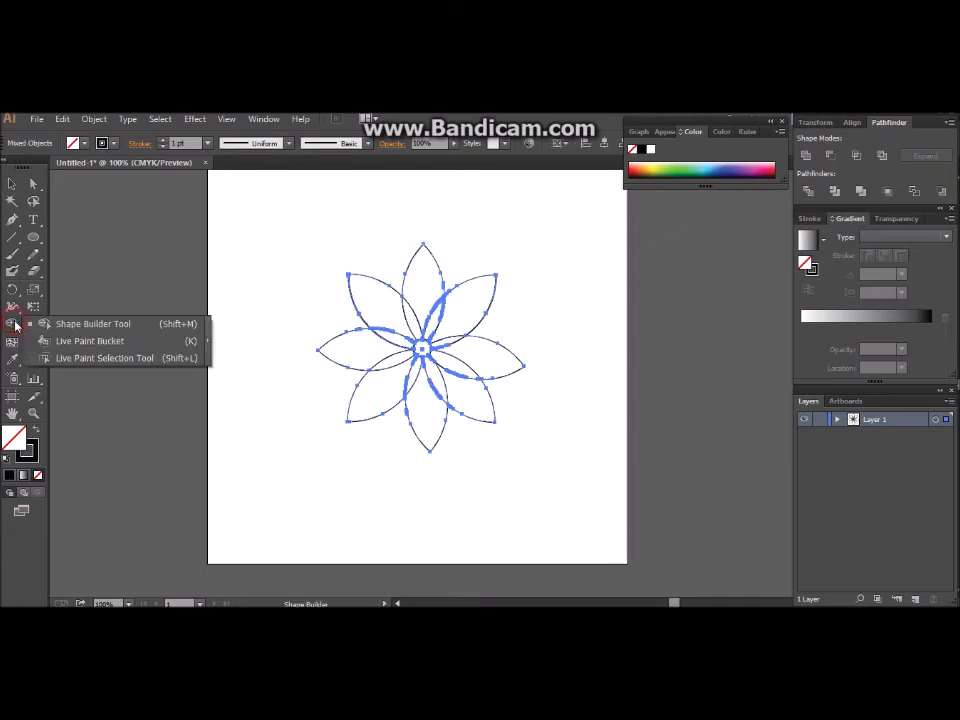
click(97, 324)
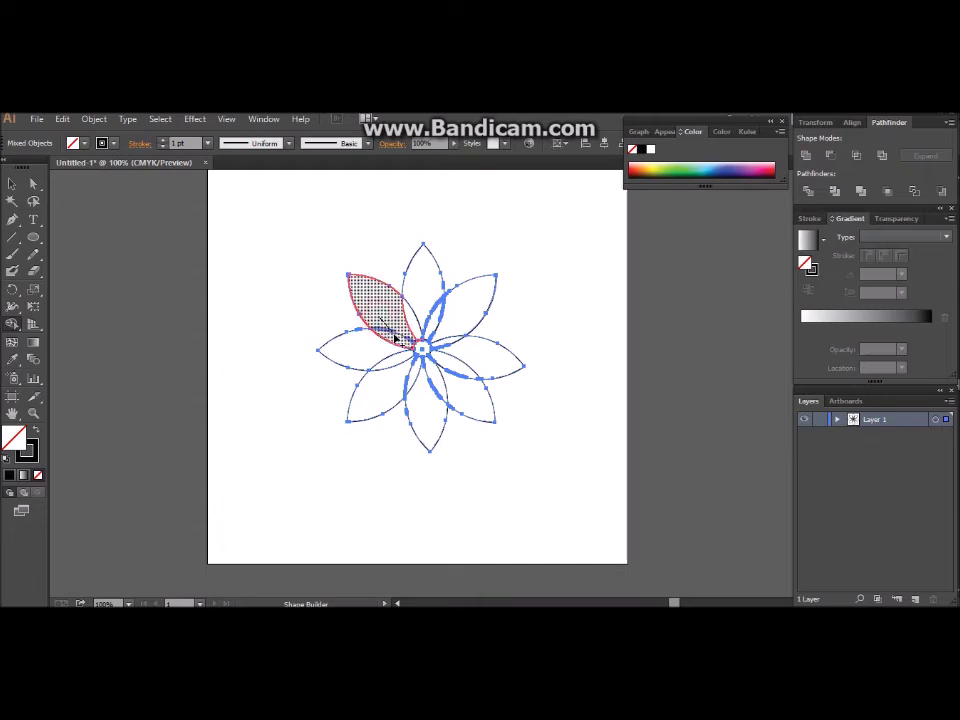
click(428, 285)
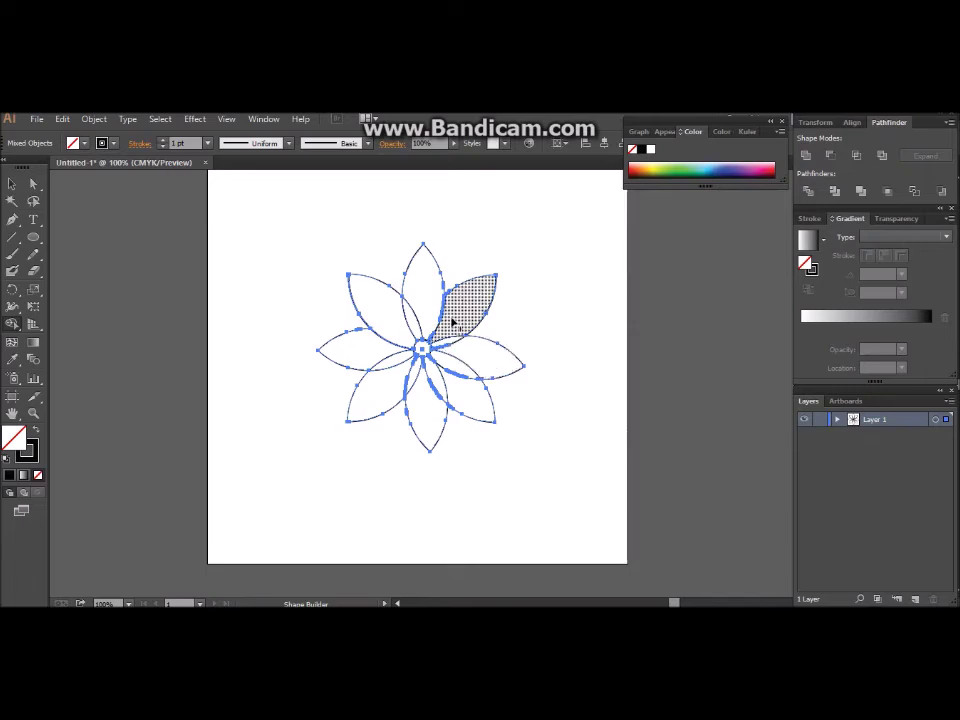
drag(452, 322, 445, 343)
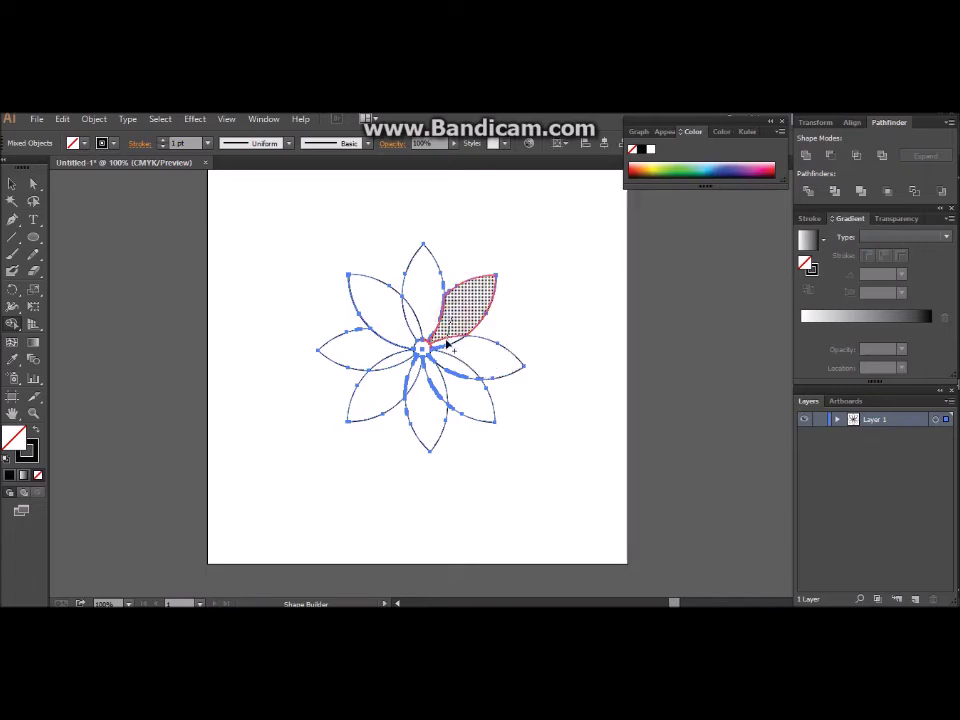
drag(445, 343, 461, 343)
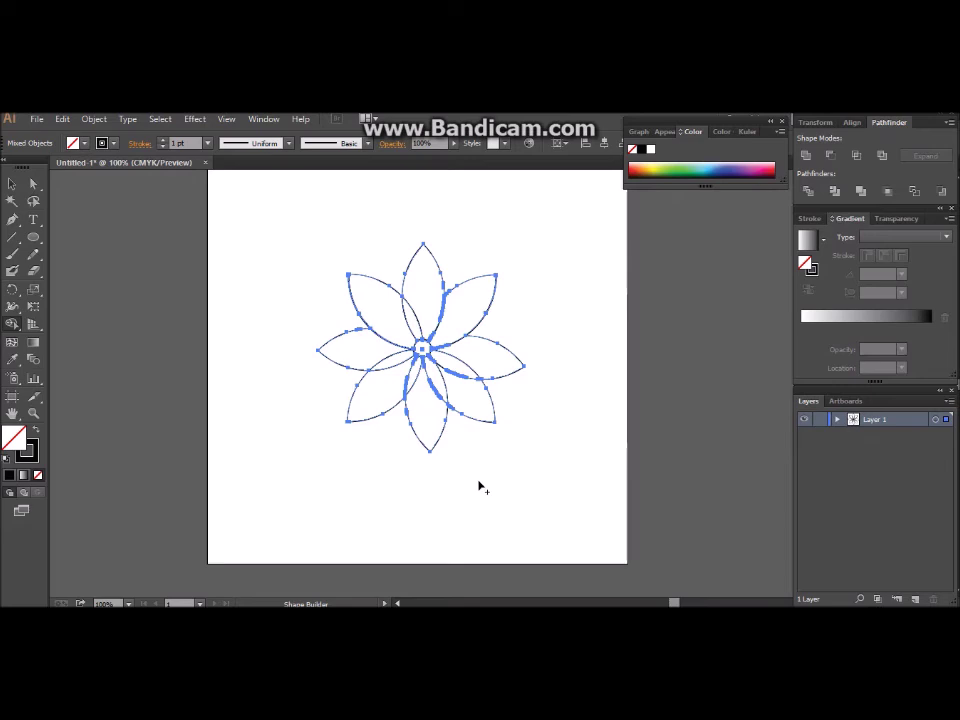
drag(454, 378, 456, 405)
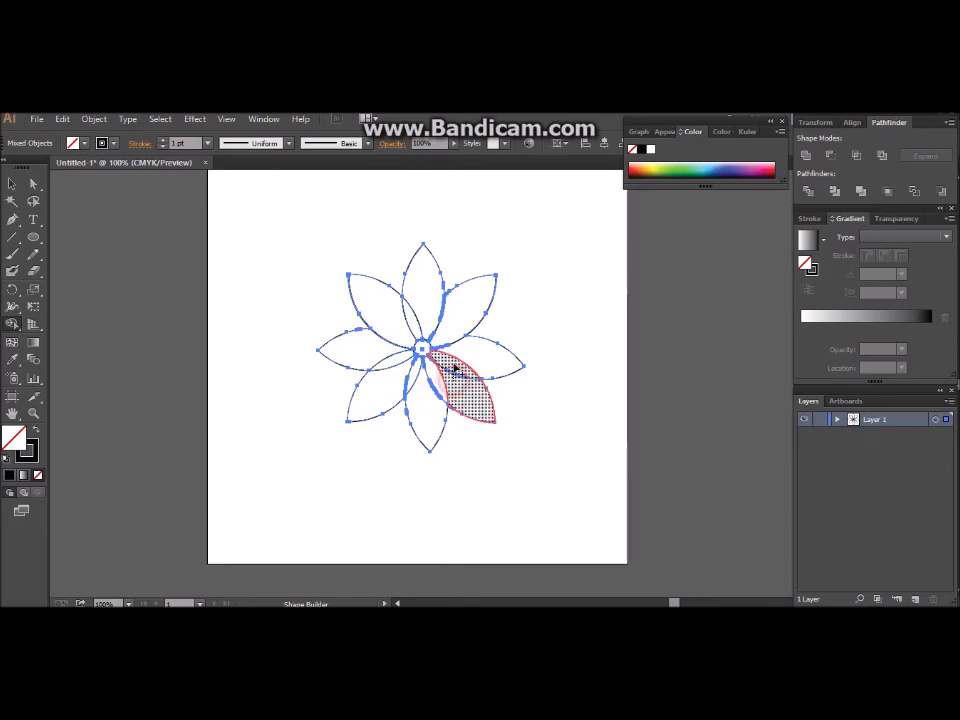
drag(390, 388, 422, 377)
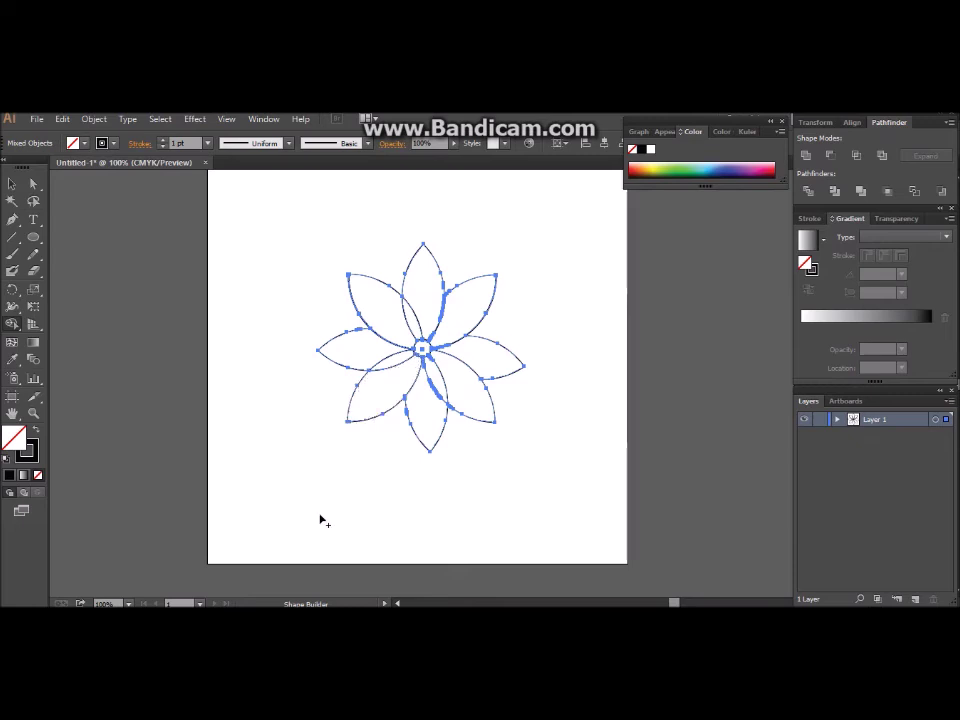
- Merge the lower, left and top petals' overlapping pieces into single shapes
click(430, 400)
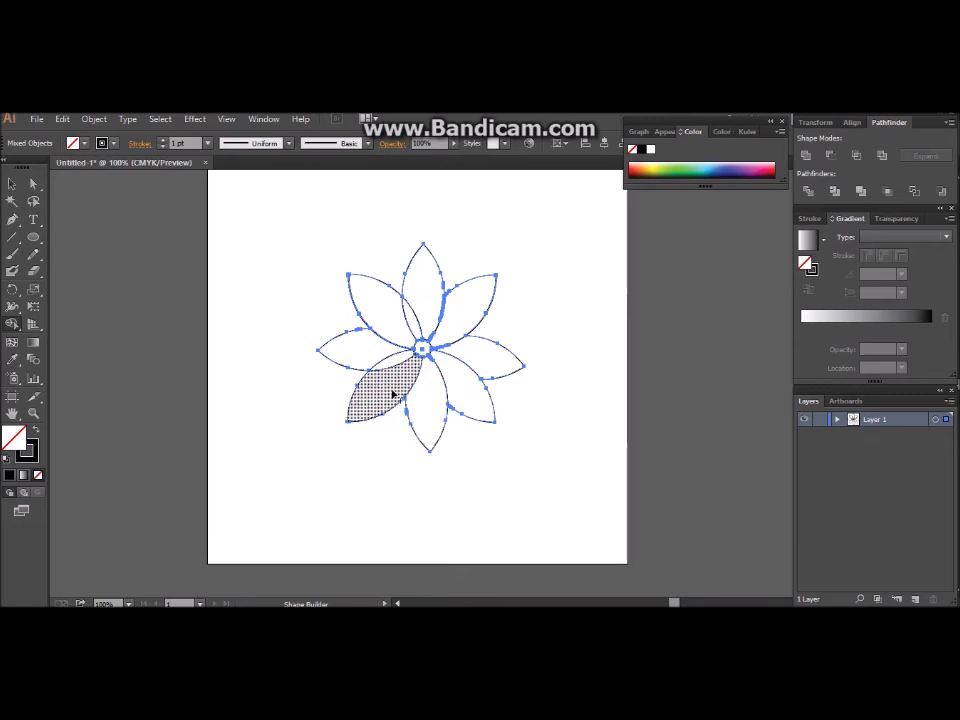
drag(369, 347, 386, 348)
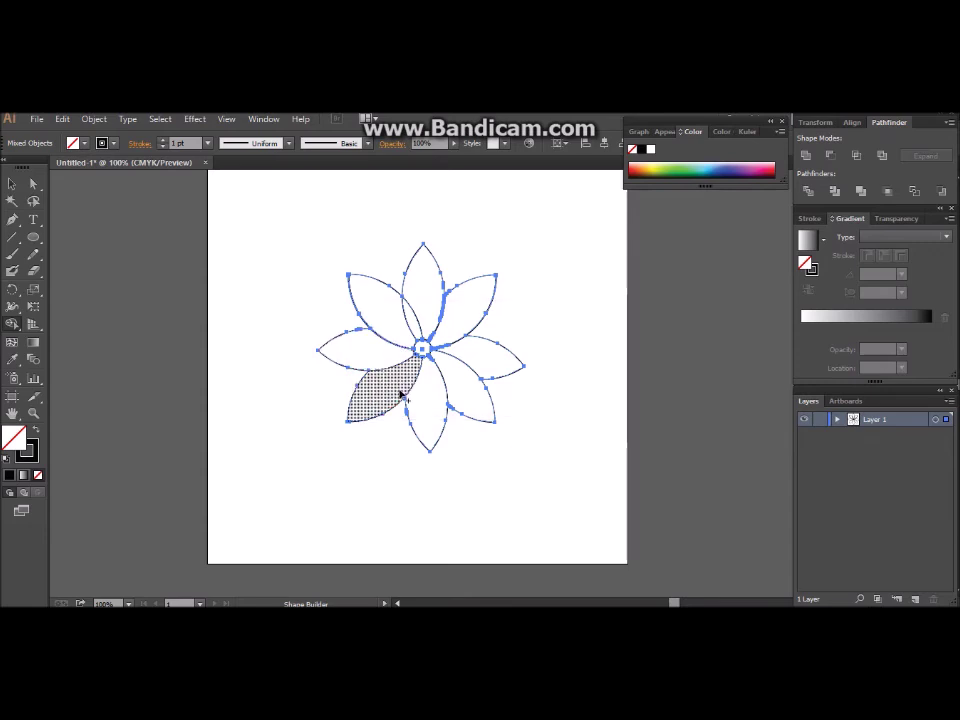
click(425, 301)
drag(425, 301, 420, 317)
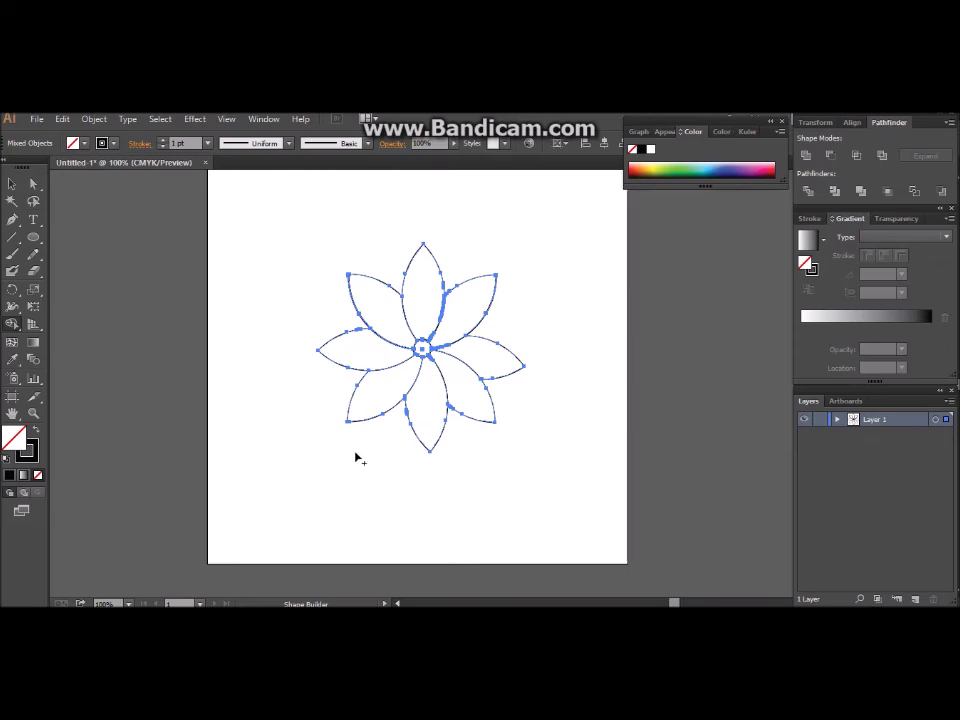
click(12, 184)
click(232, 261)
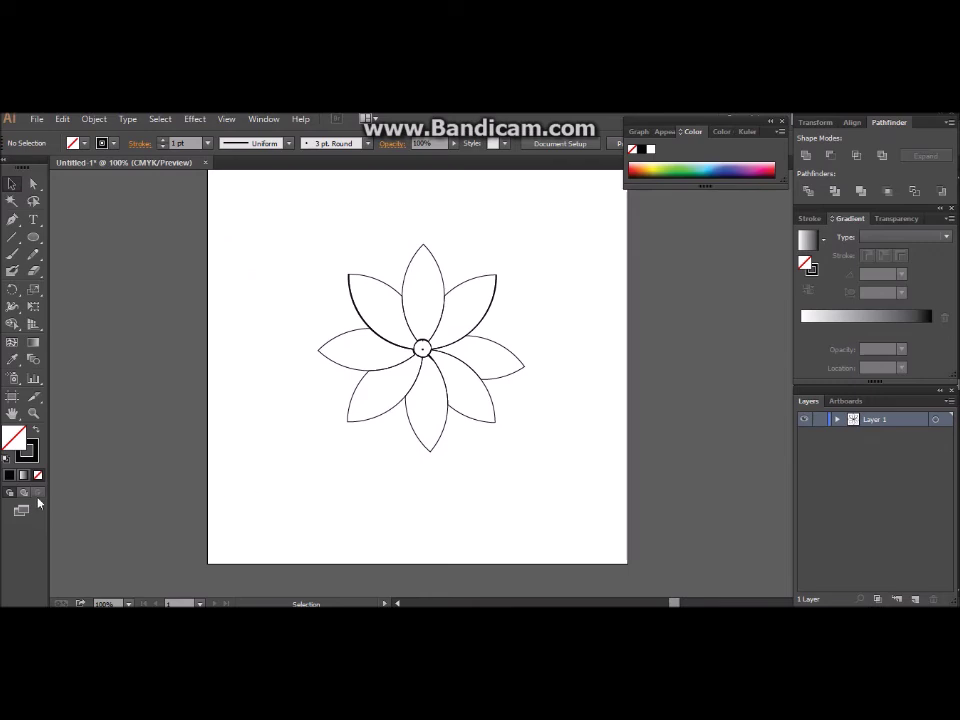
- Set all petals' stroke to None and apply a white-to-black linear gradient fill
drag(310, 241, 542, 458)
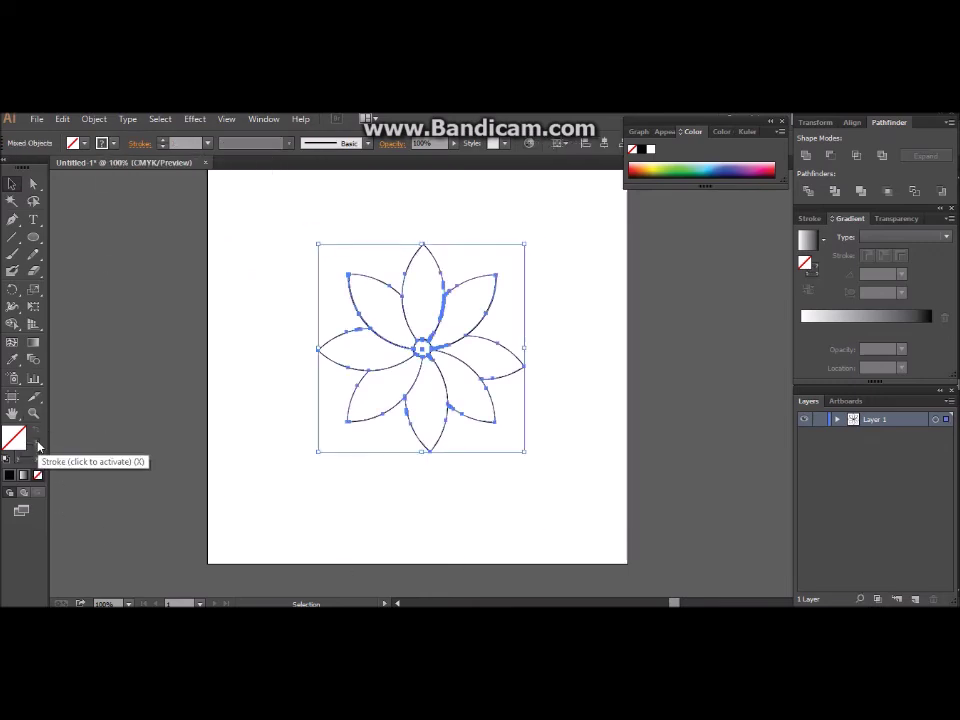
click(9, 476)
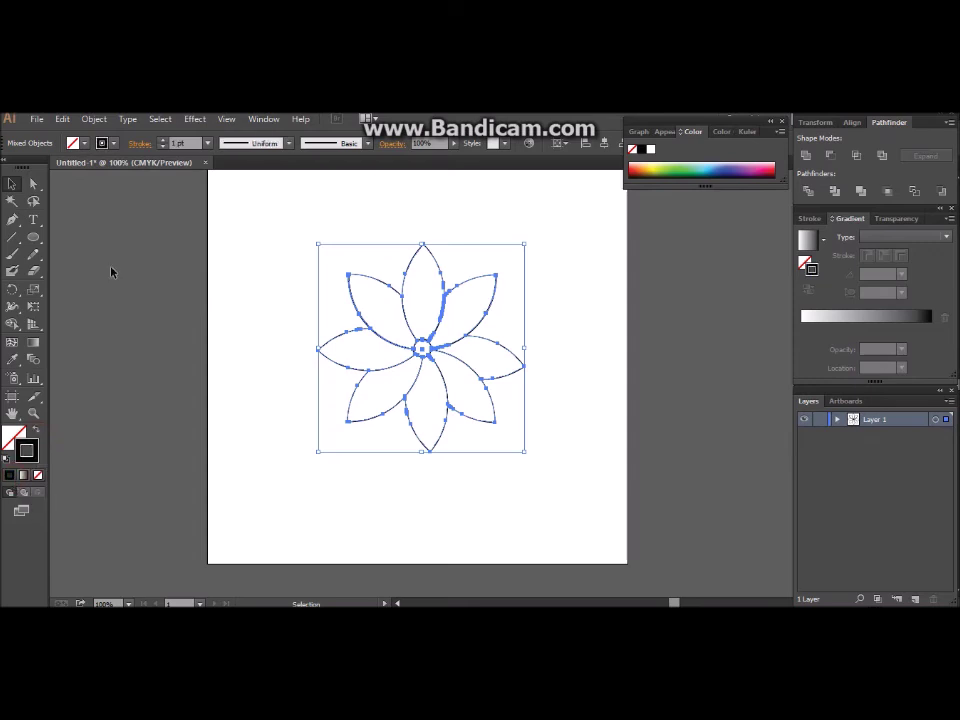
click(114, 146)
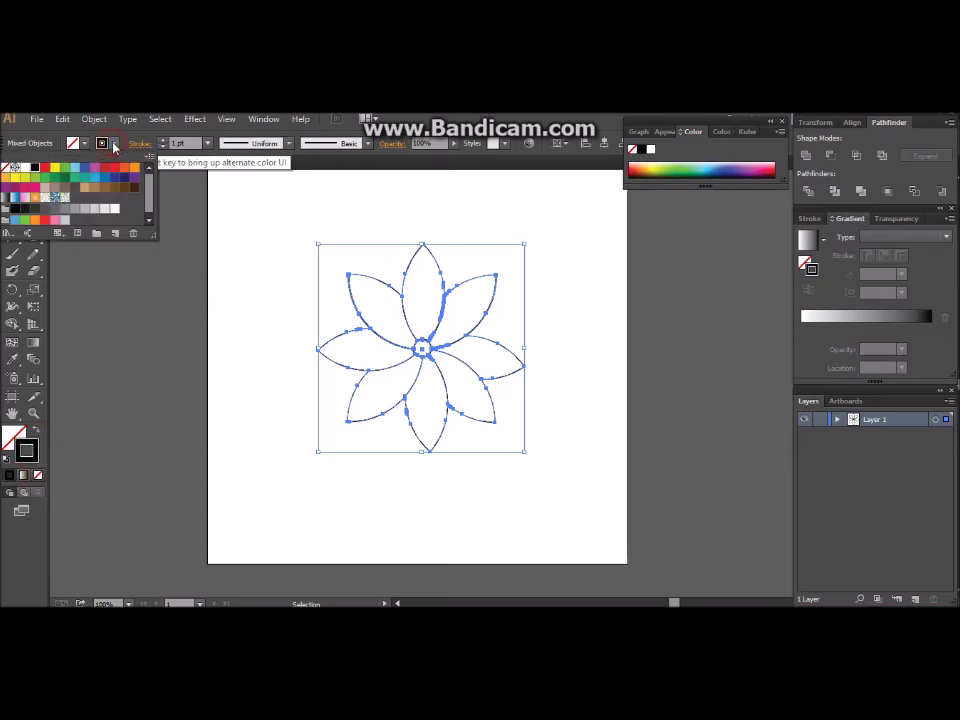
click(6, 167)
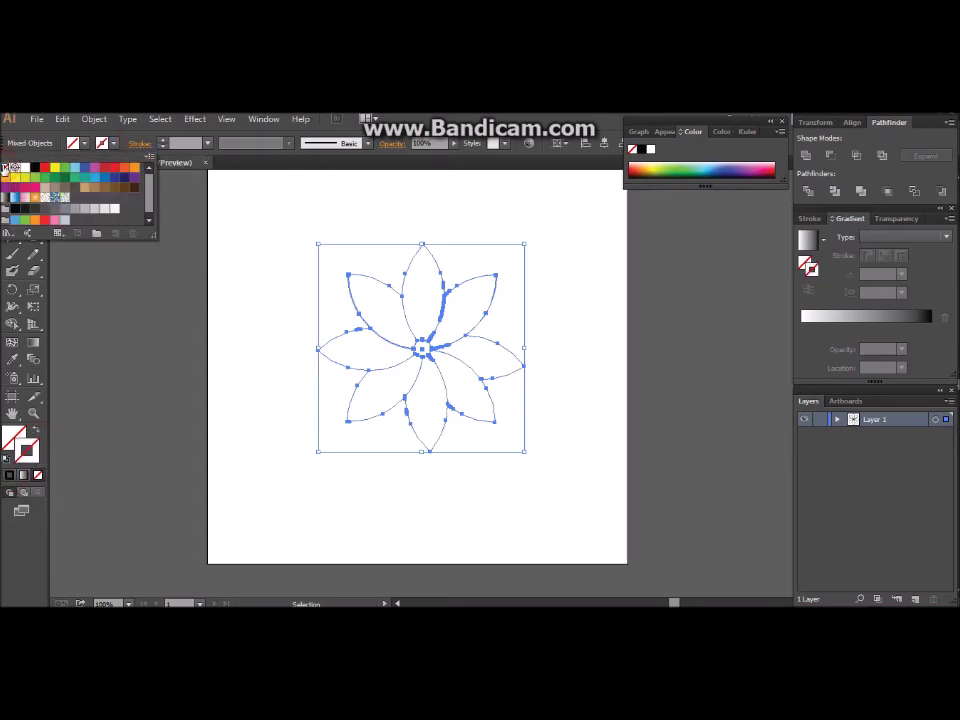
click(23, 475)
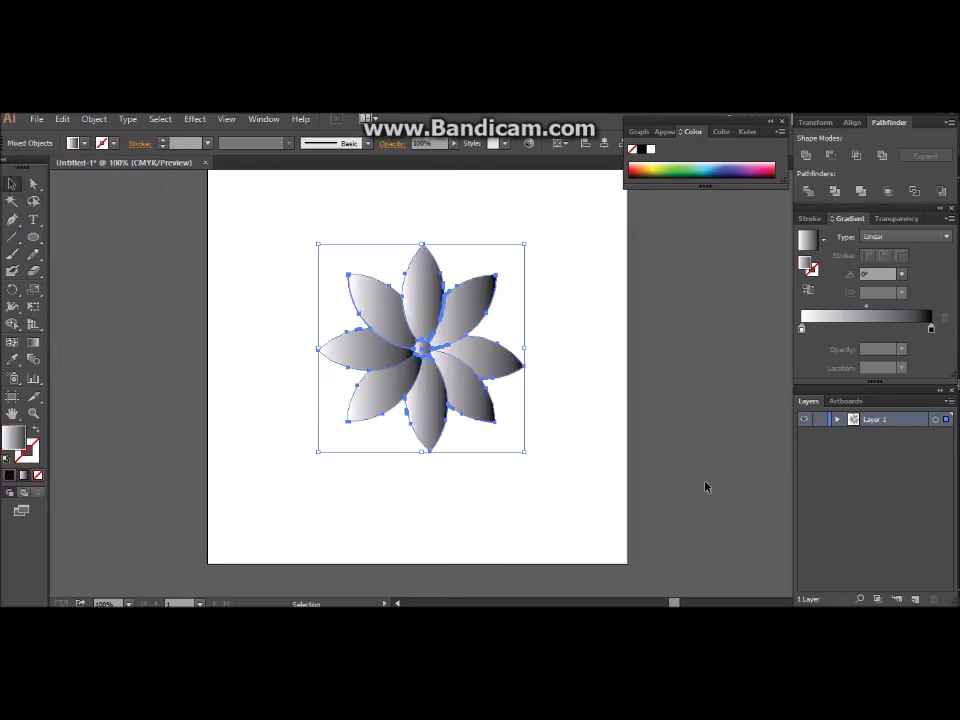
- Make the gradient's left stop dark green and its right stop light green
click(802, 329)
double_click(802, 329)
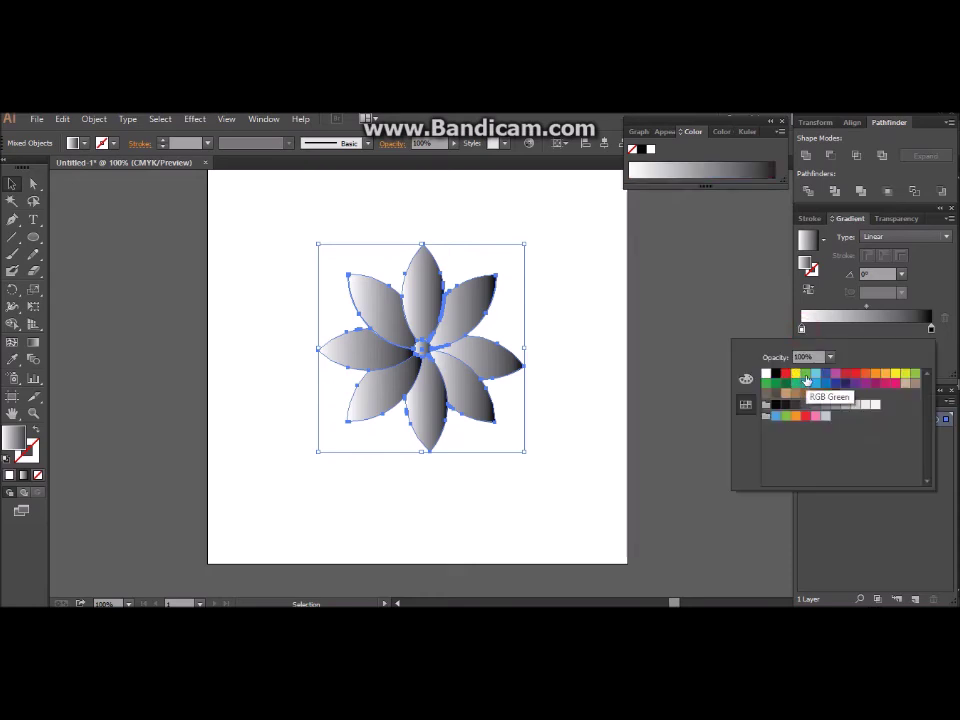
click(785, 383)
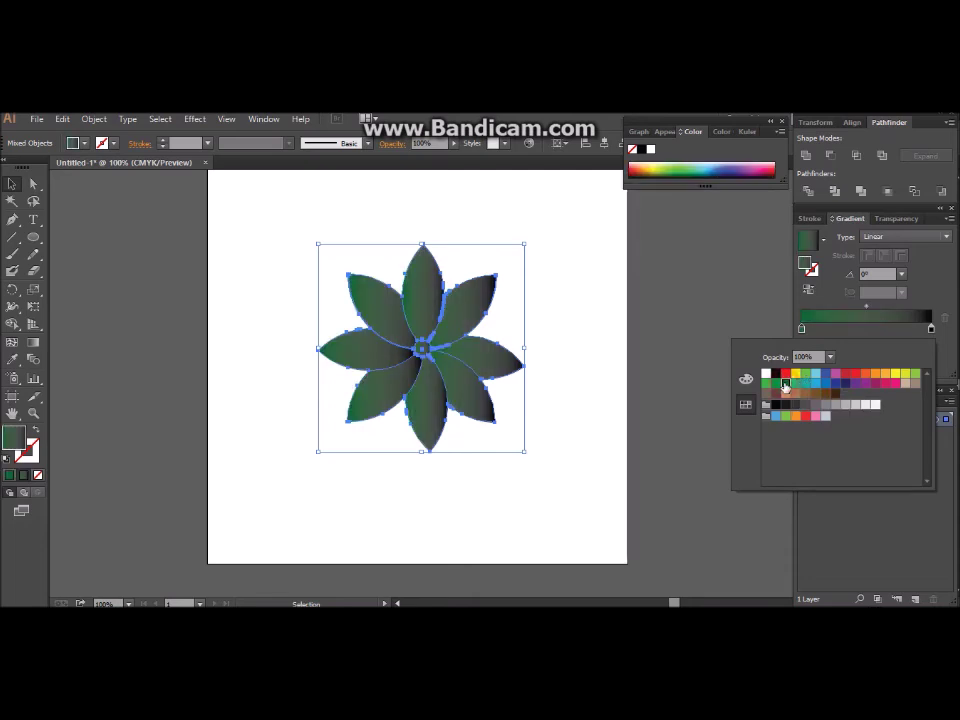
double_click(931, 329)
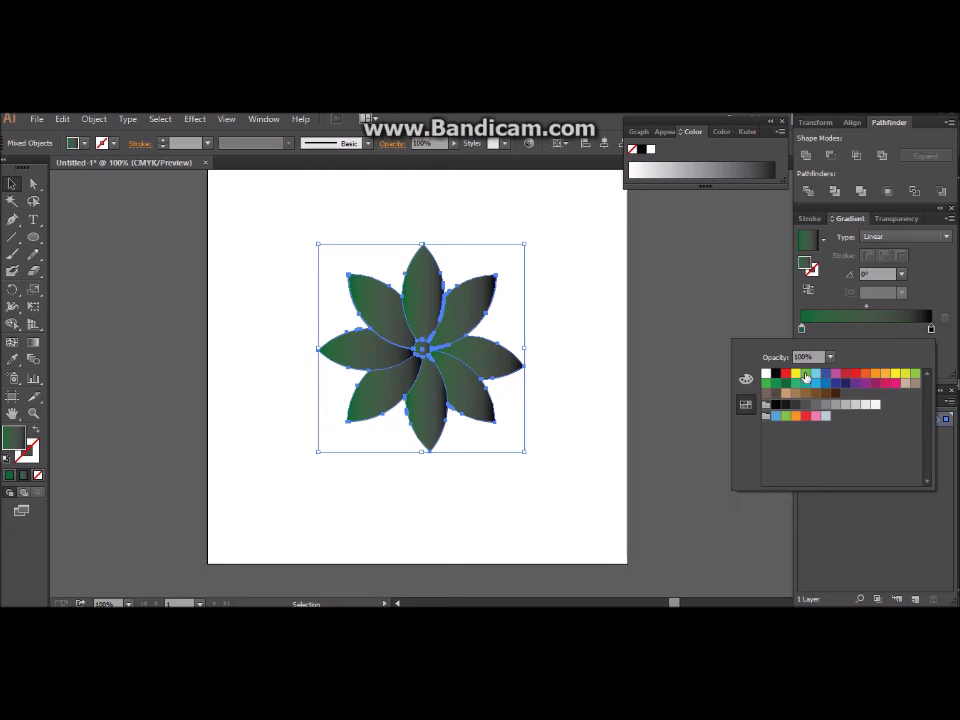
click(787, 416)
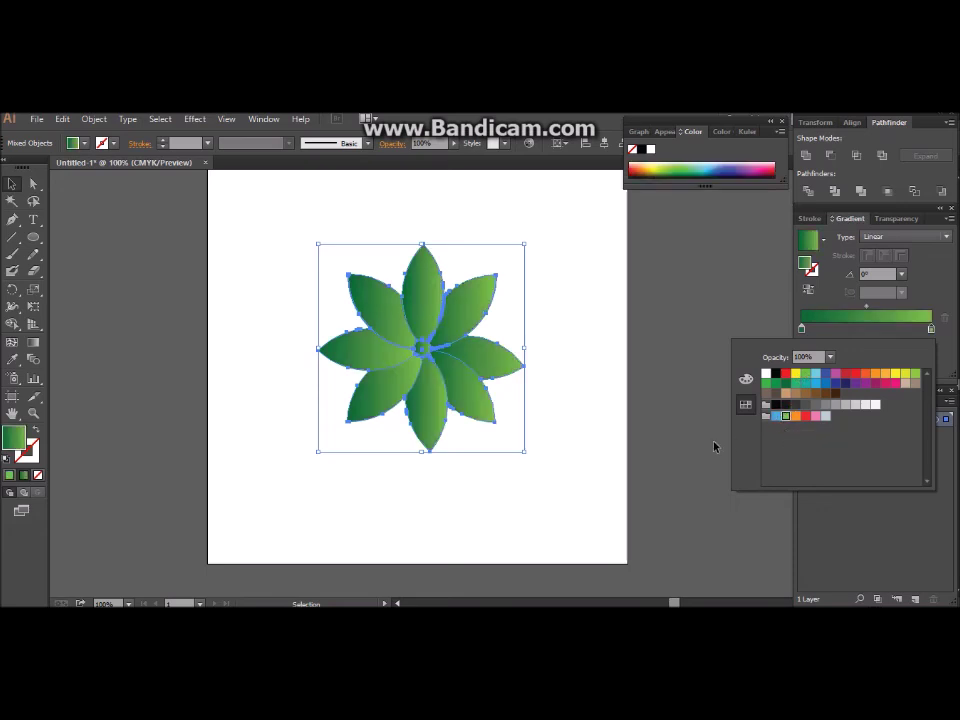
click(680, 446)
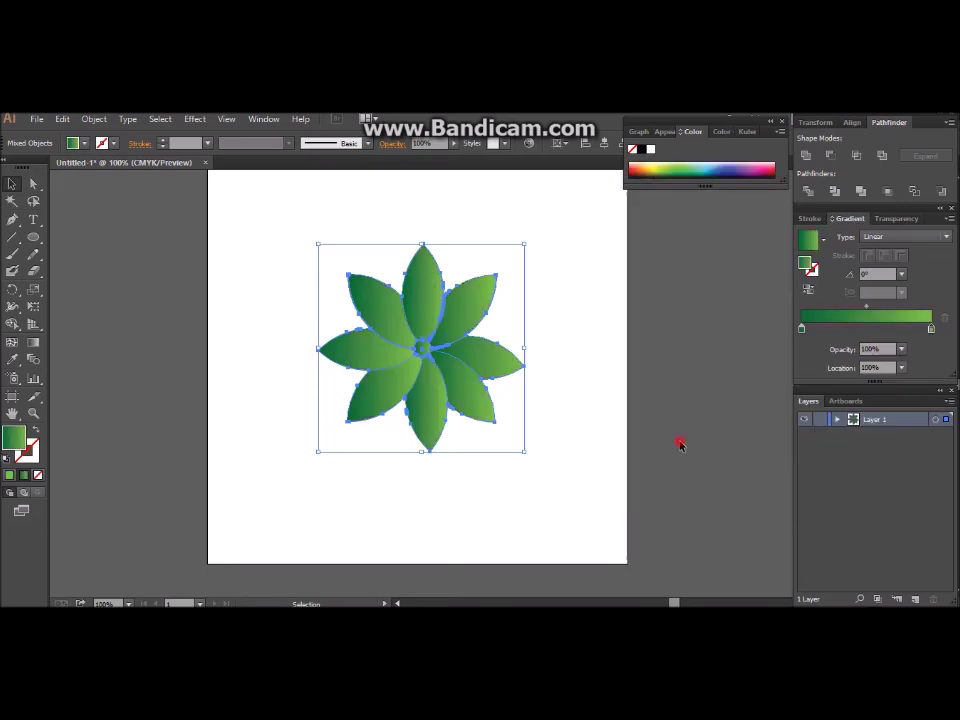
click(592, 440)
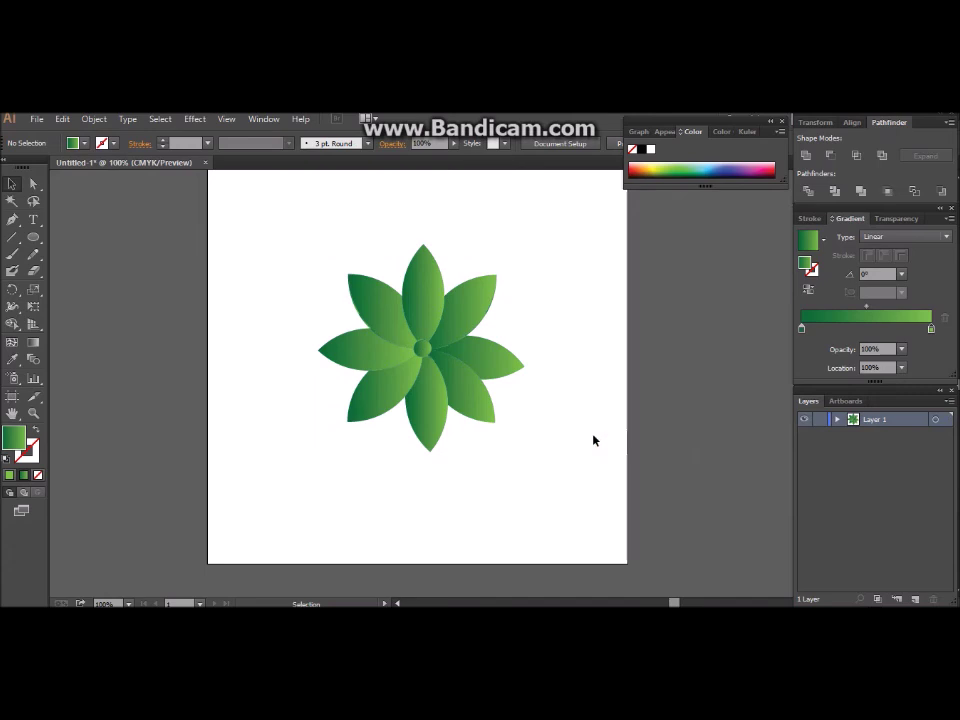
- Select the upper-right petal and tilt it slightly by rotating its bounding box
drag(308, 260, 570, 499)
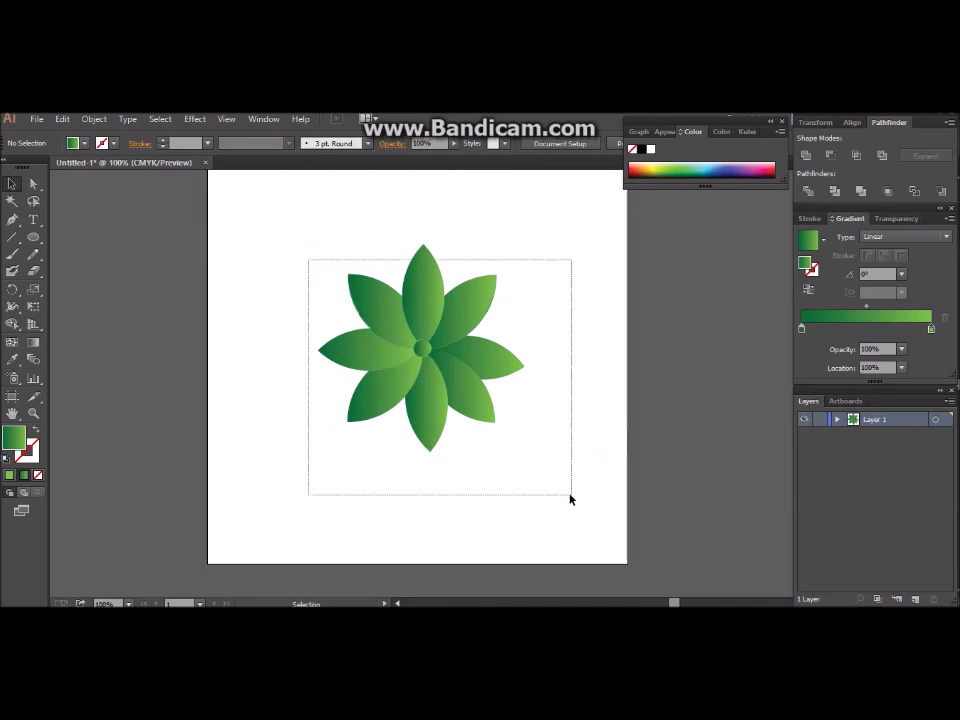
drag(570, 499, 569, 499)
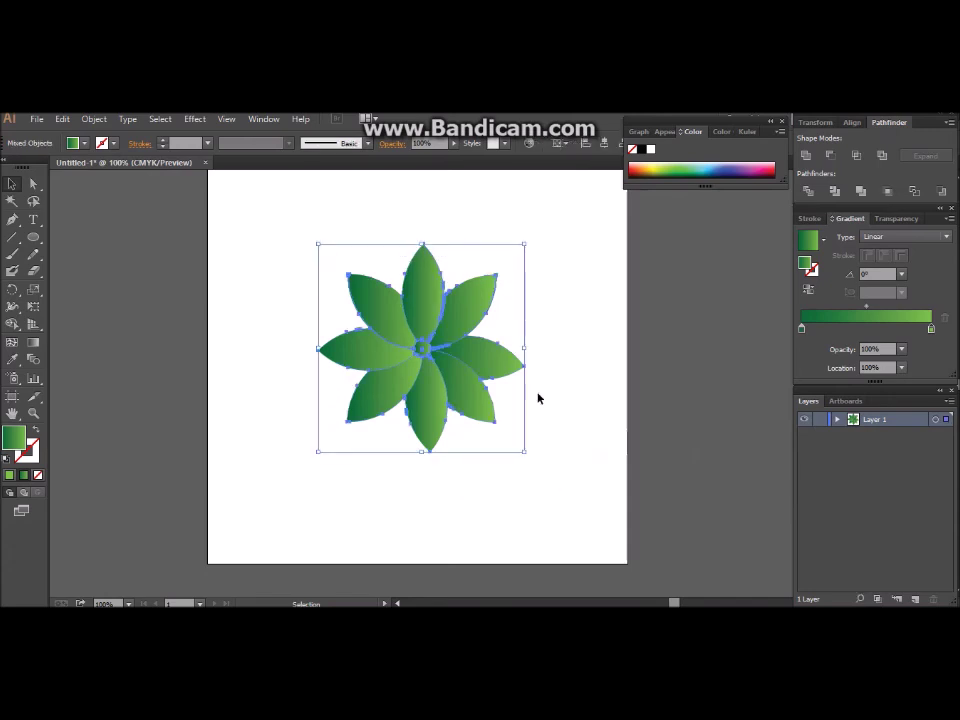
click(548, 297)
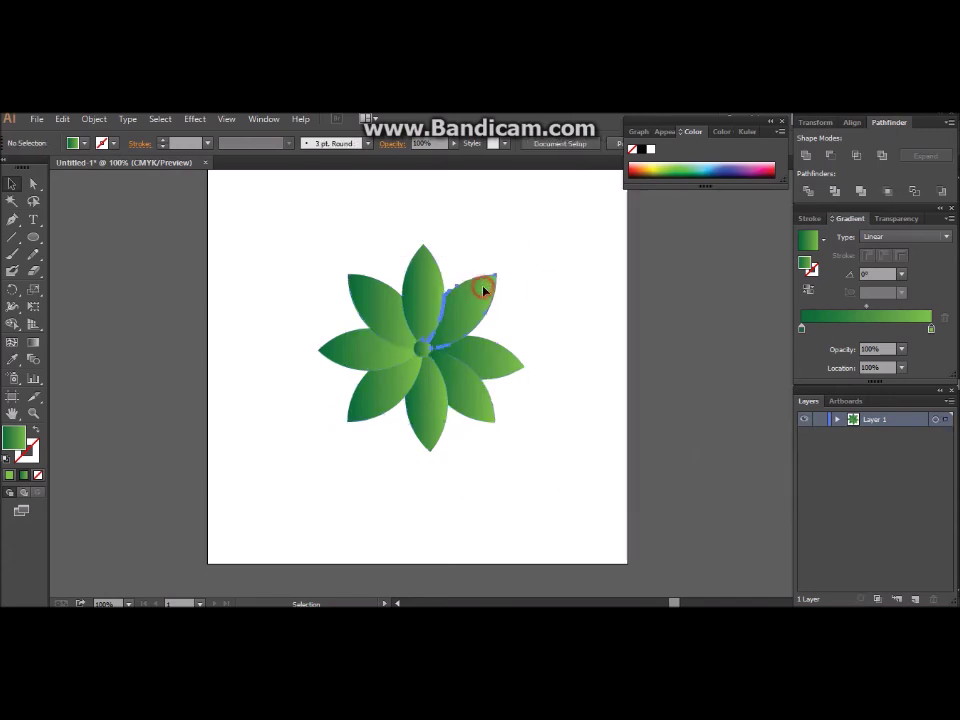
click(484, 285)
drag(502, 271, 503, 272)
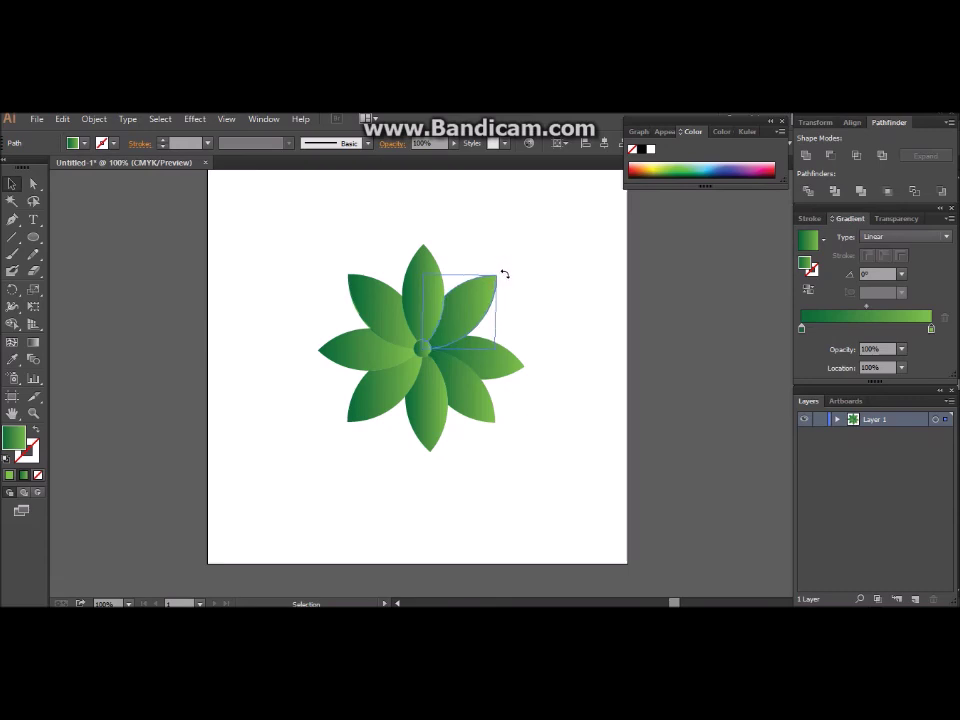
drag(504, 273, 506, 277)
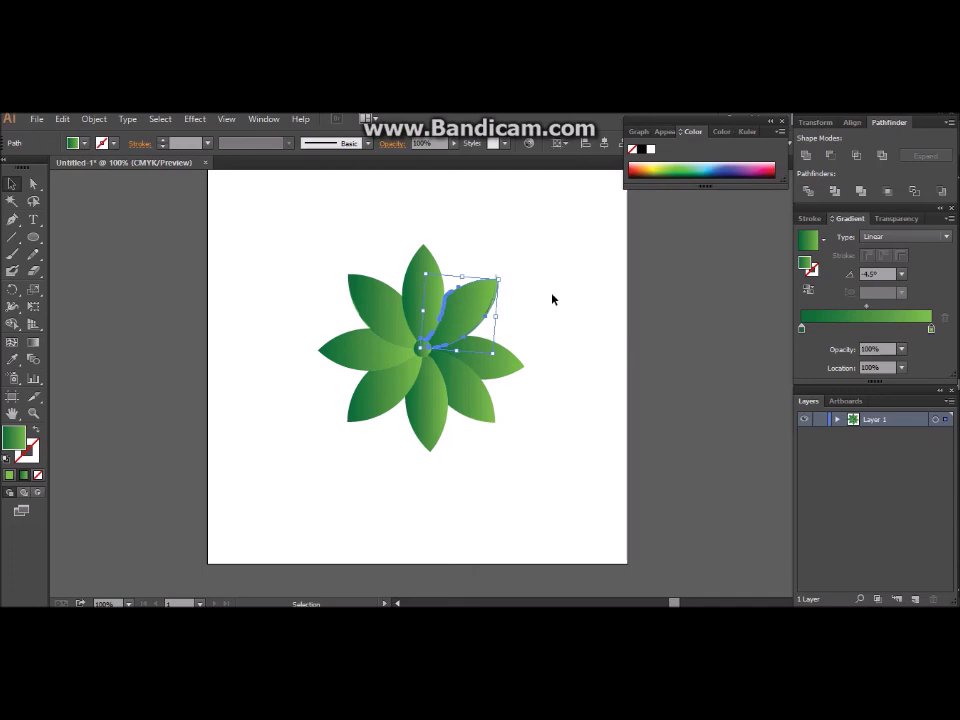
click(552, 299)
click(484, 299)
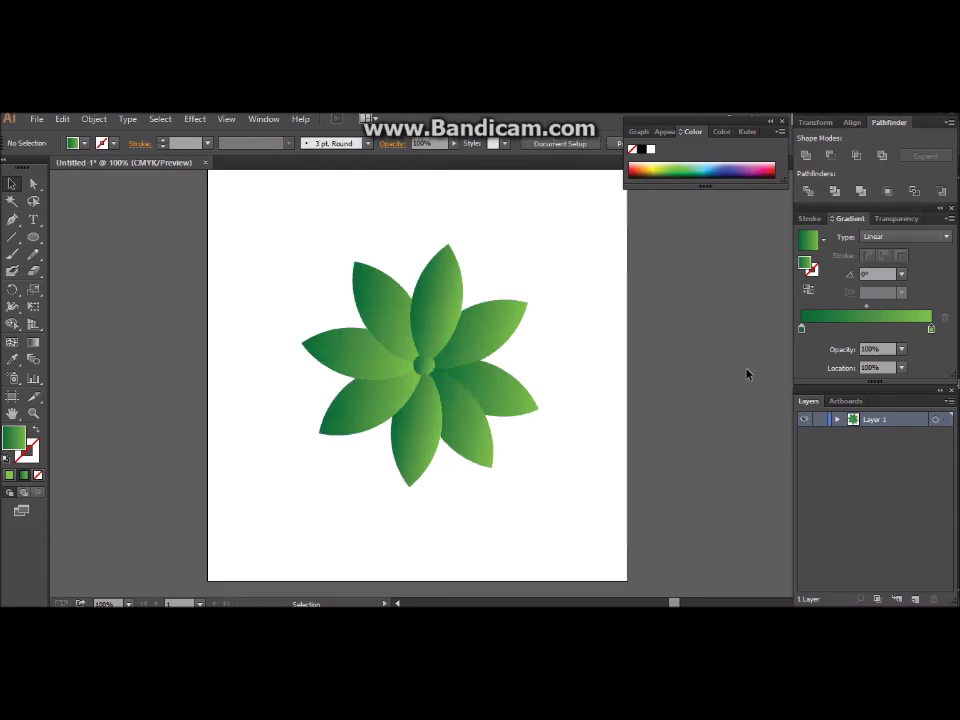
- Group all eight petals into one flower and move the group slightly
click(33, 184)
click(12, 184)
drag(262, 212, 546, 510)
right_click(424, 353)
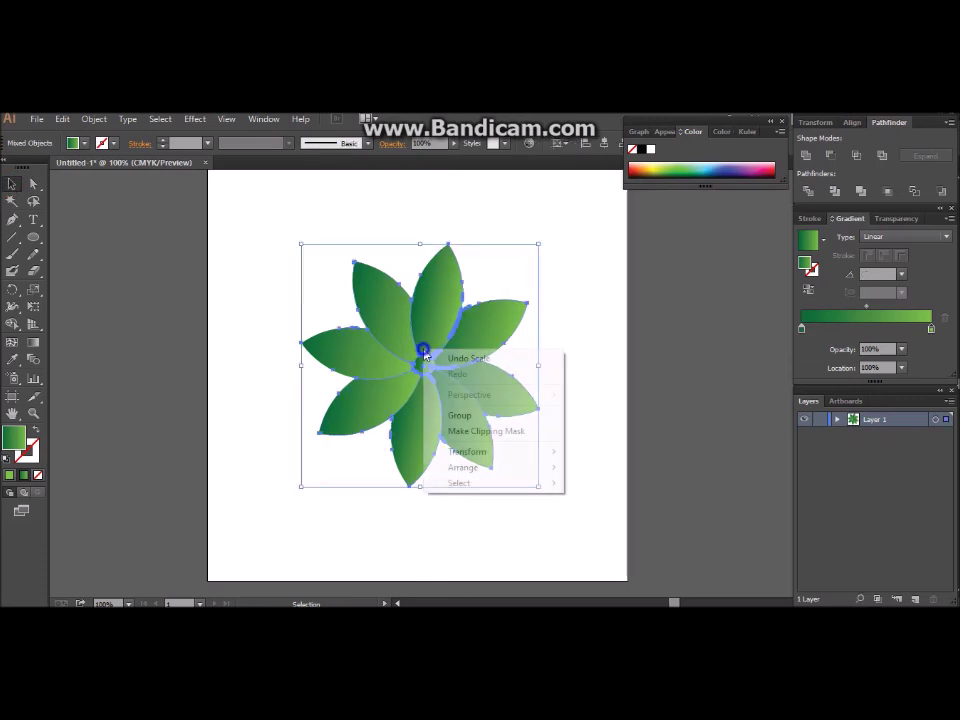
click(480, 416)
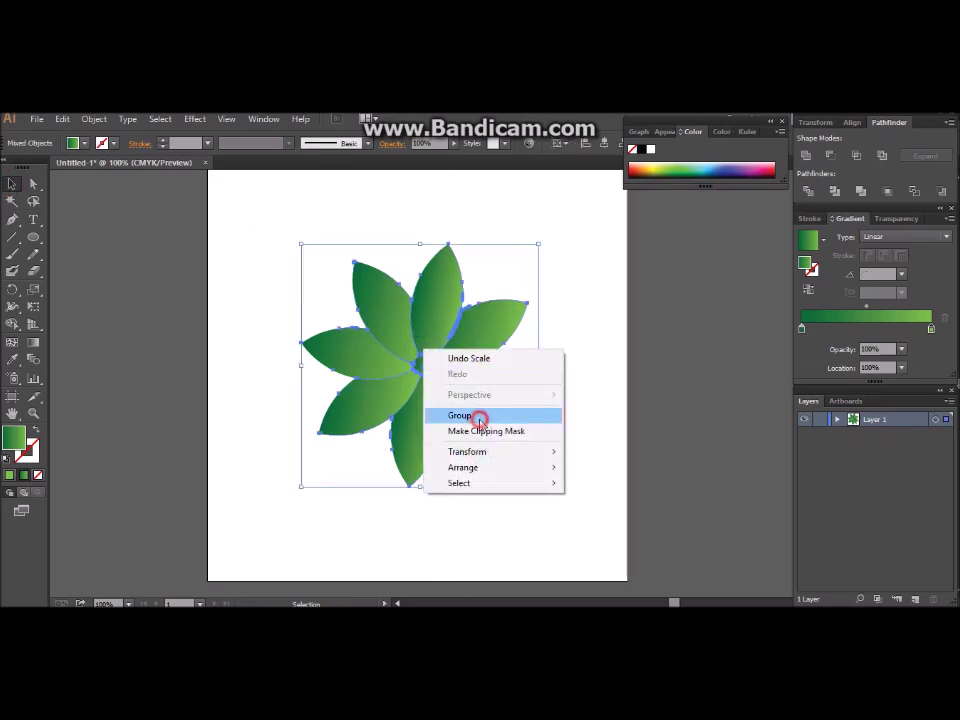
mouse_move(424, 350)
mouse_down()
mouse_move(341, 251)
mouse_move(523, 372)
mouse_move(416, 329)
mouse_move(424, 371)
mouse_up()
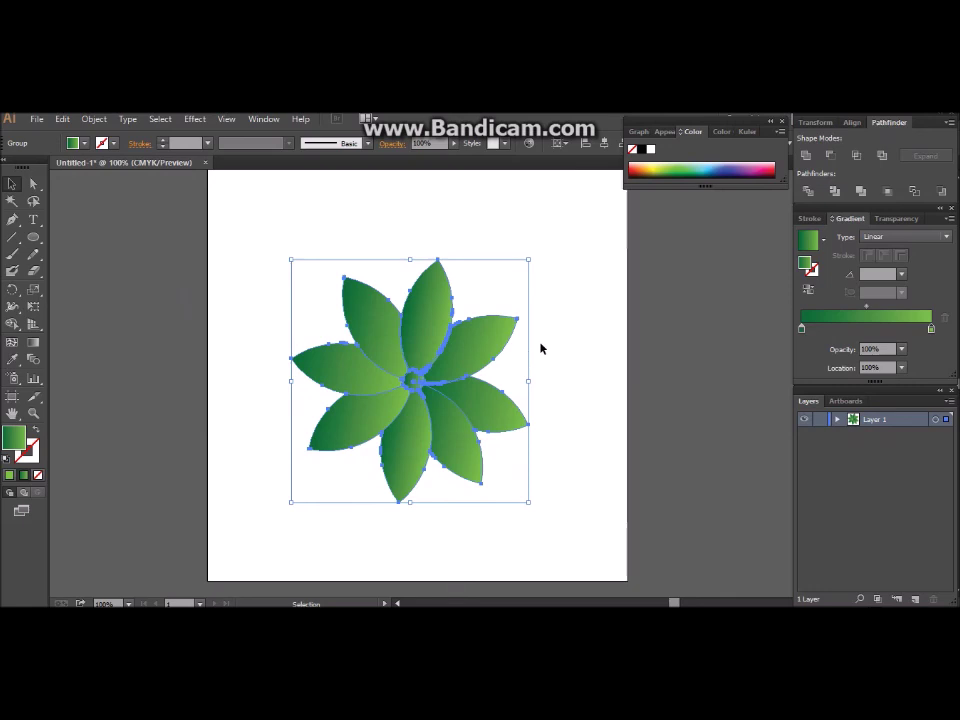
- Scale the flower group down to a much smaller size around its centre
click(562, 342)
click(391, 397)
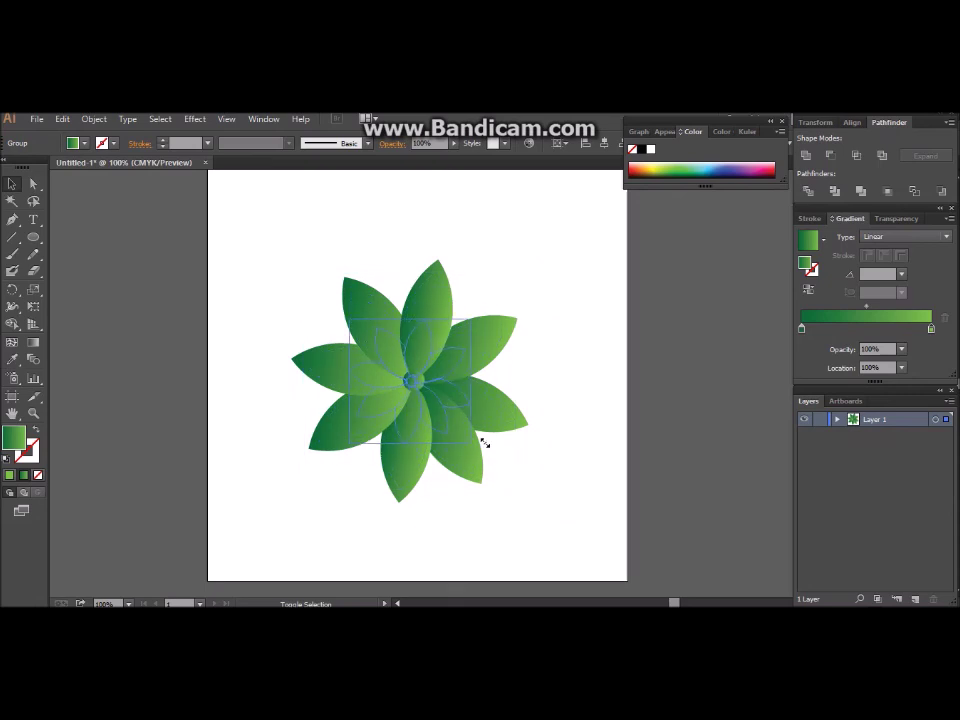
drag(528, 502, 472, 443)
click(555, 457)
mouse_move(305, 298)
mouse_down()
mouse_move(545, 502)
mouse_move(518, 444)
mouse_up()
click(519, 445)
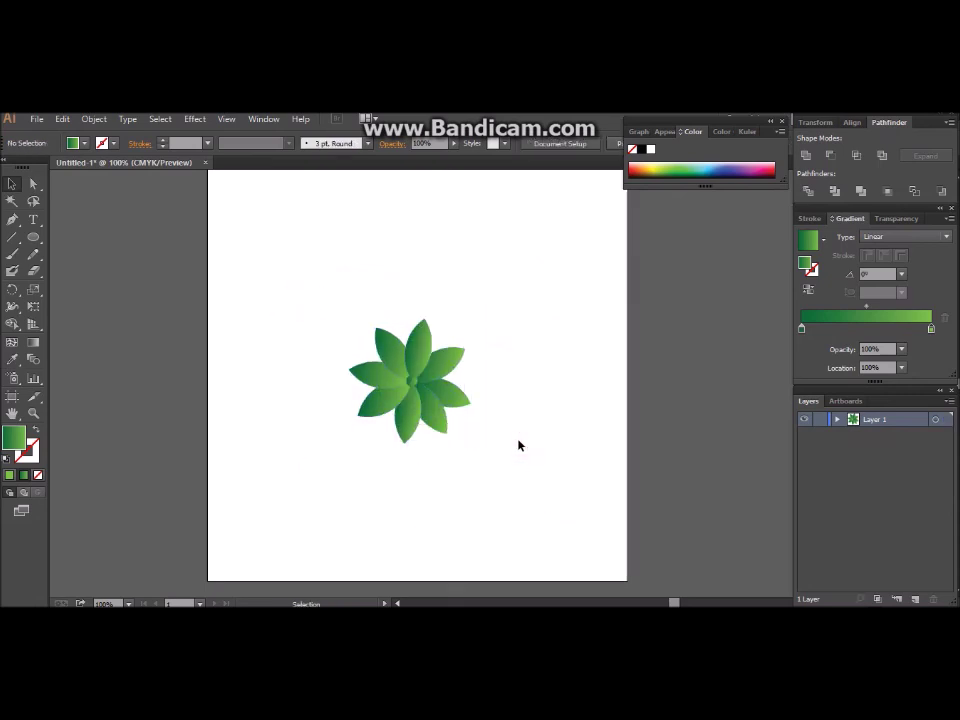